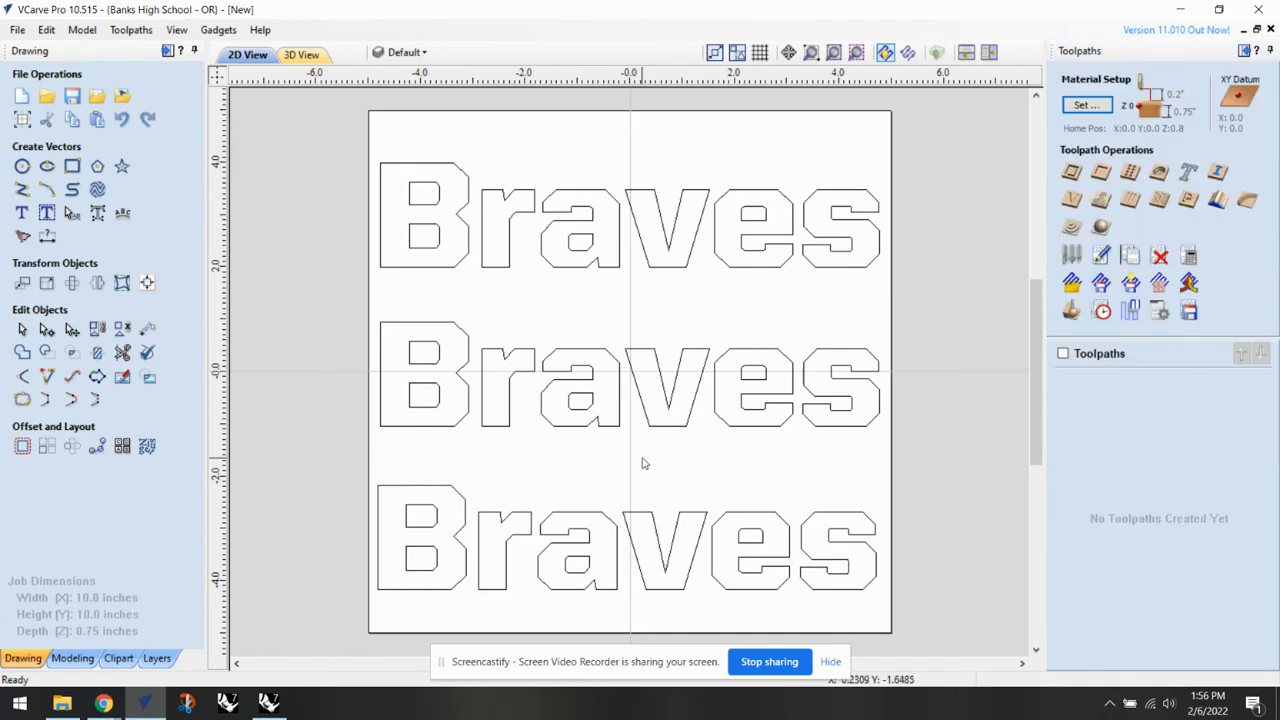
Calculate a V-Carve / Engraving toolpath for the top "Braves" text using the V-Bit (90.0° - 1/2") and a 0.0 start depth.
left_click(670, 268)
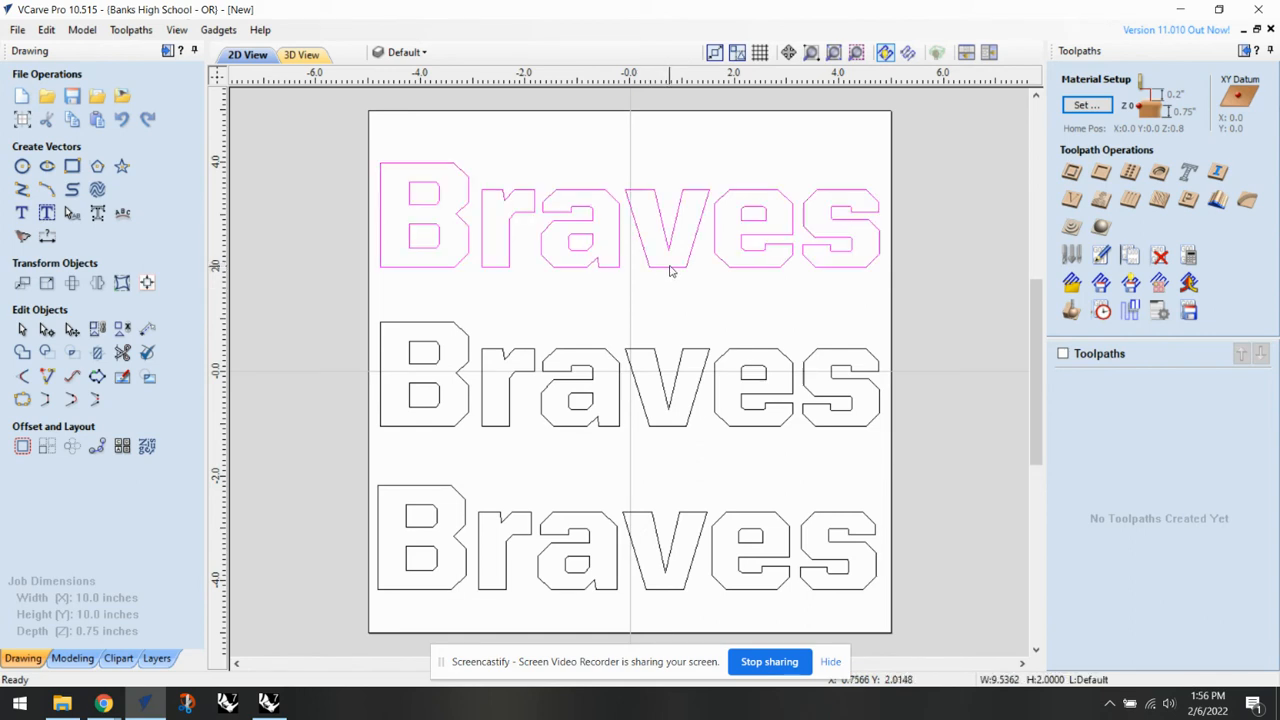
left_click(1071, 200)
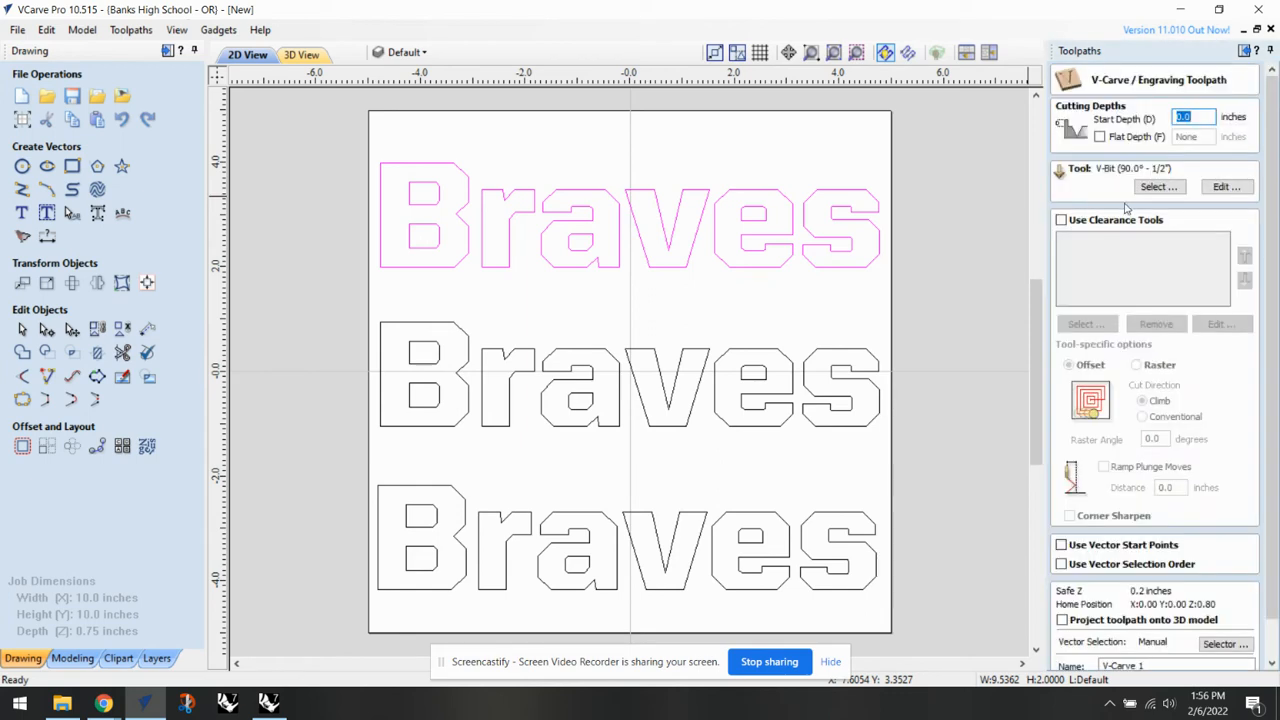
left_click_drag(1274, 167, 1276, 208)
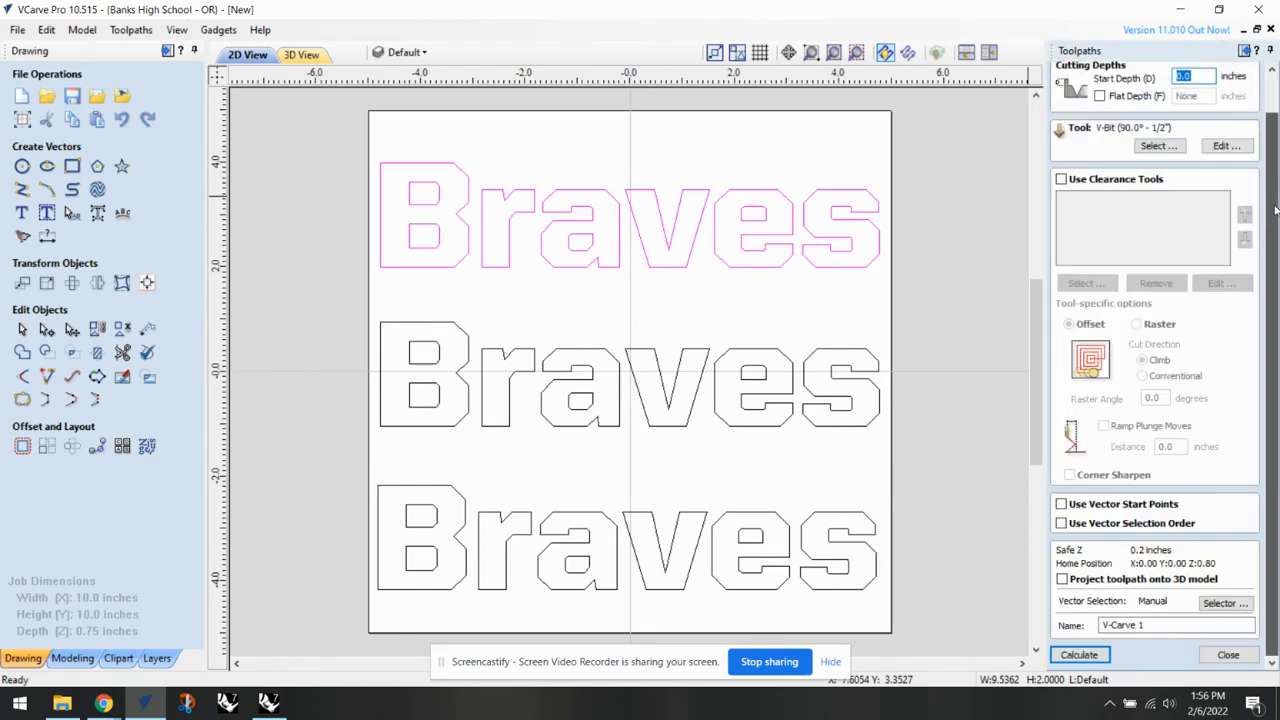
left_click(1090, 655)
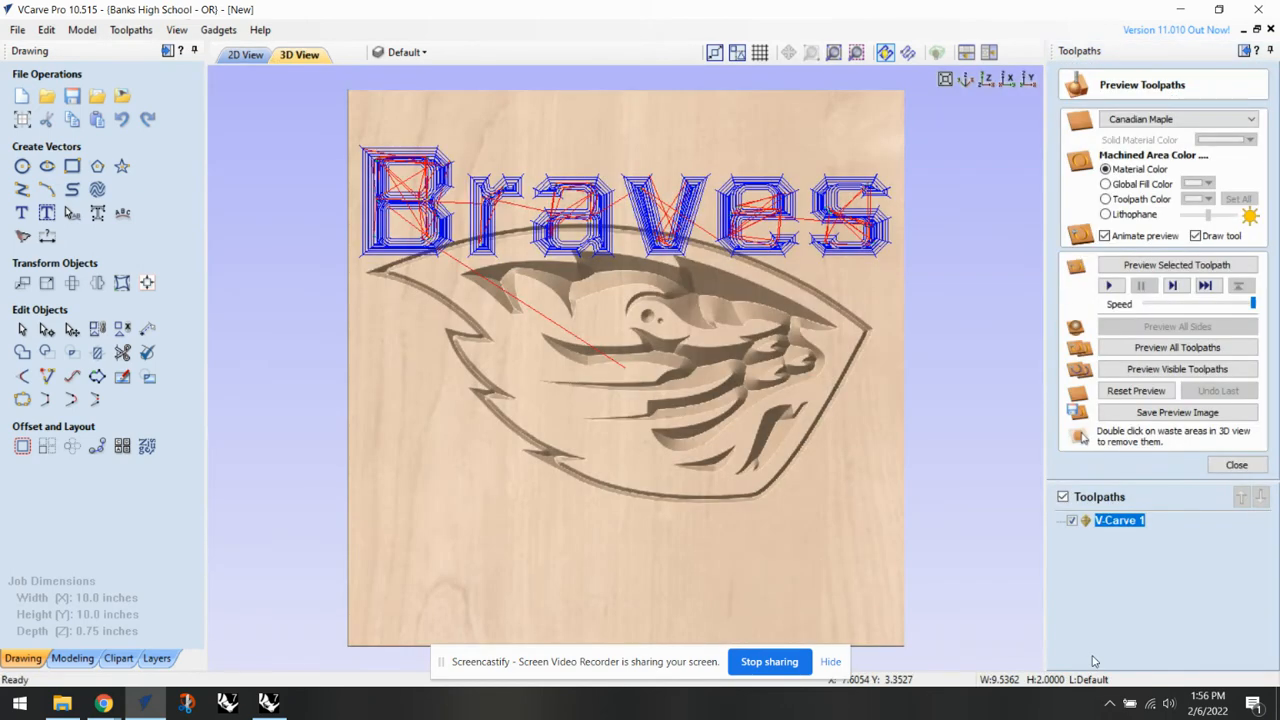
Reset the 3D preview, simulate all toolpaths and examine the V-carved letters of the top text from several angles.
left_click(1130, 392)
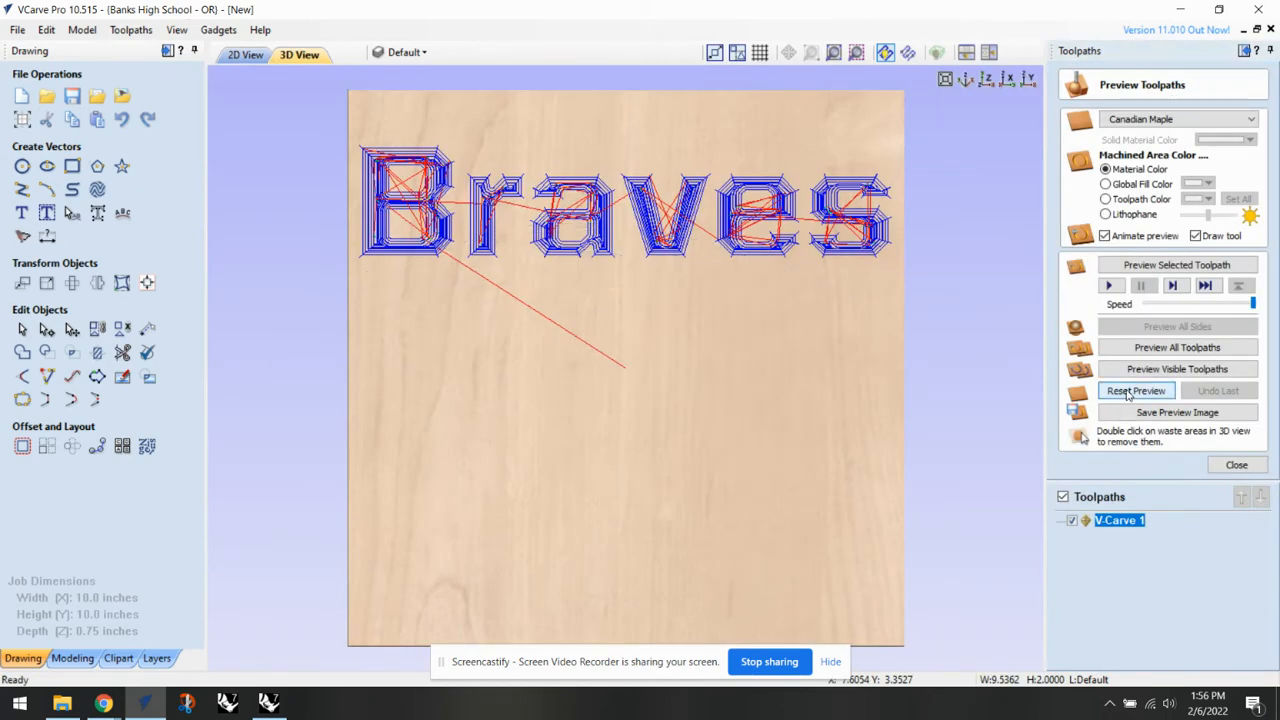
left_click(1177, 347)
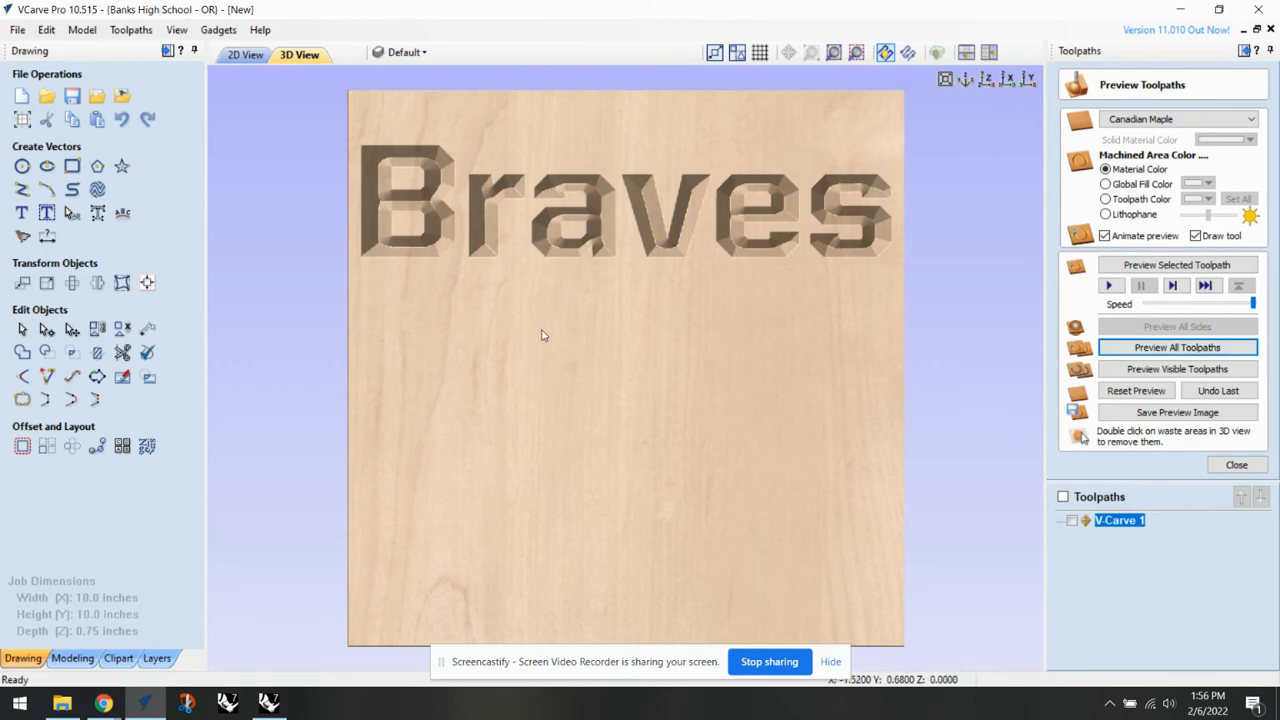
left_click_drag(543, 334, 570, 243)
scroll(686, 240, "up", 3)
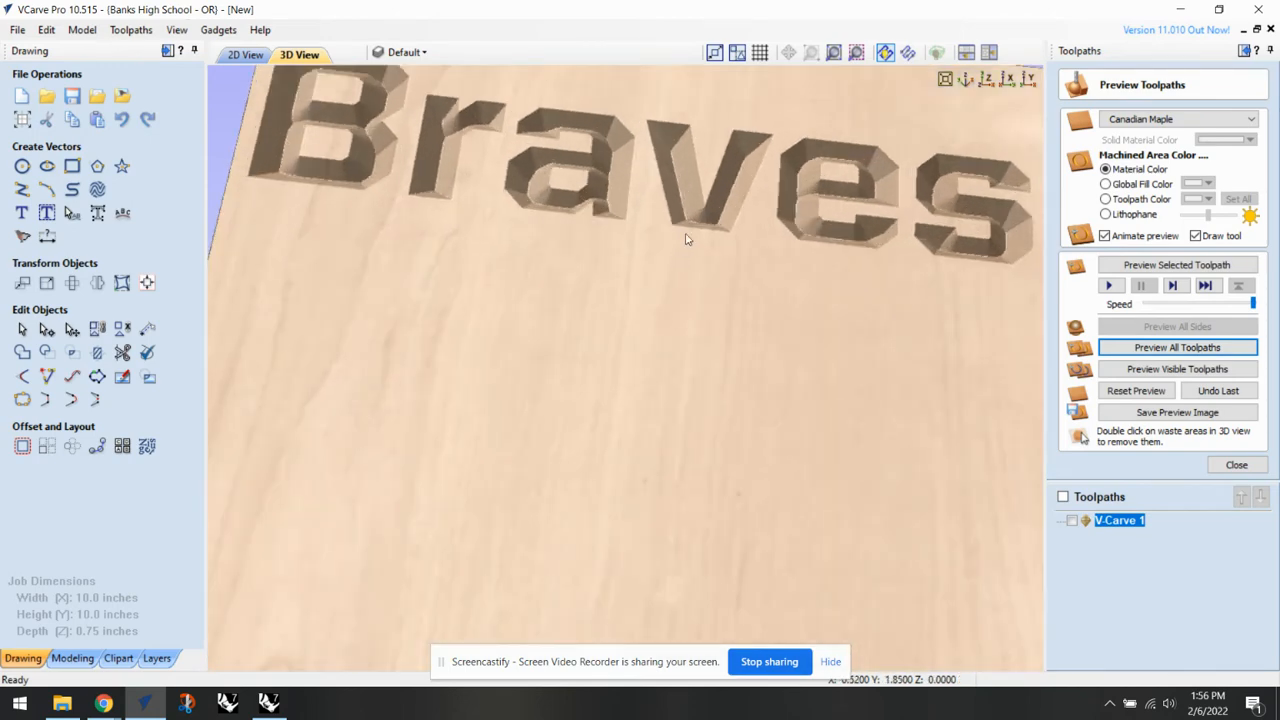
scroll(676, 172, "down", 1)
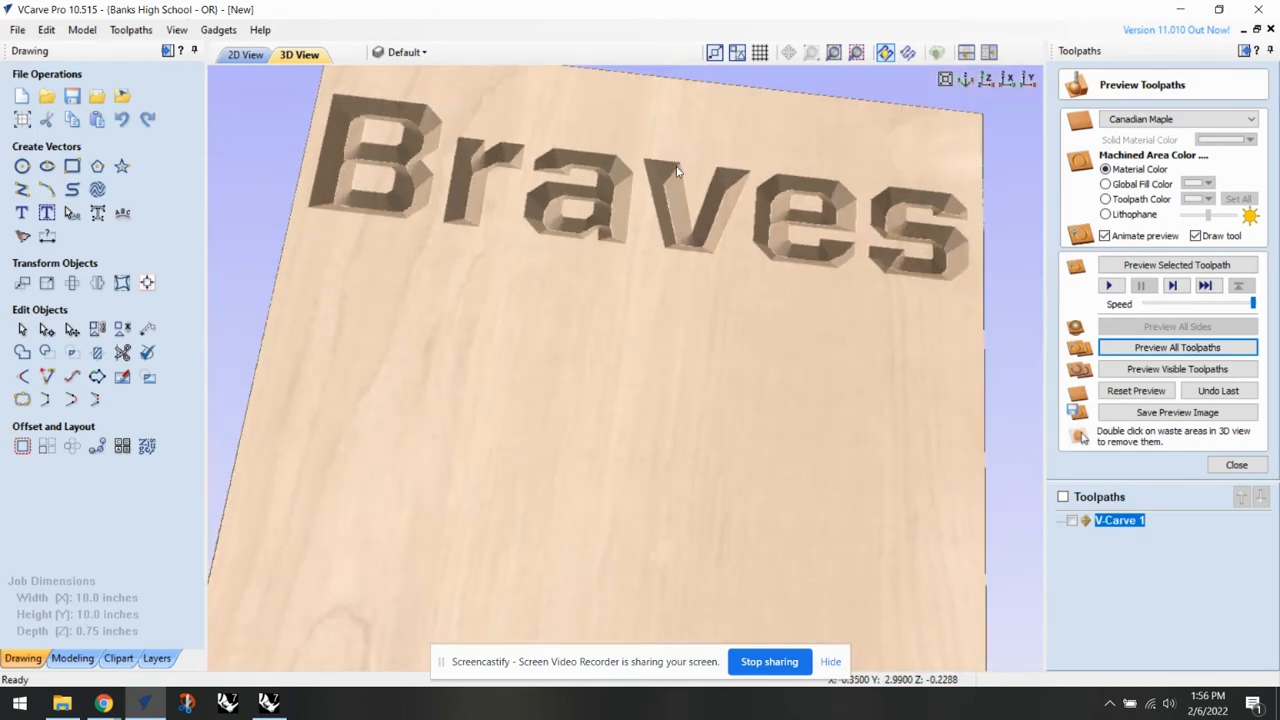
double_click(664, 292)
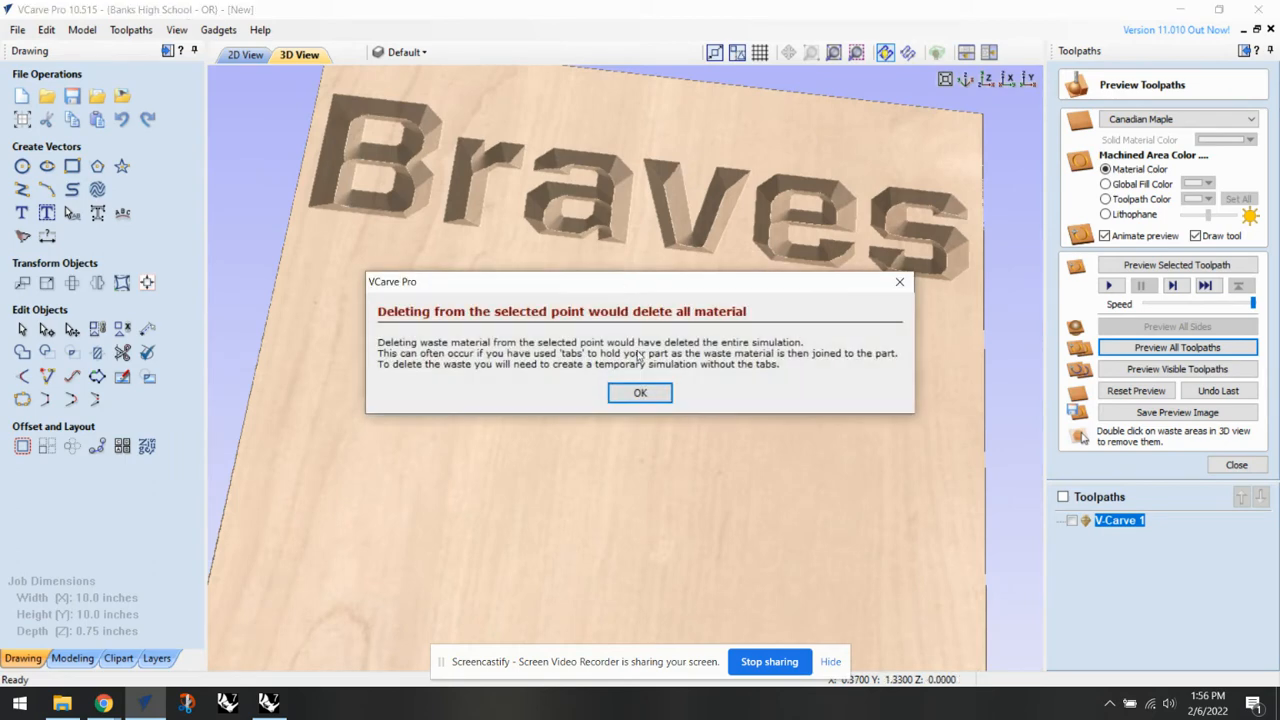
left_click(899, 282)
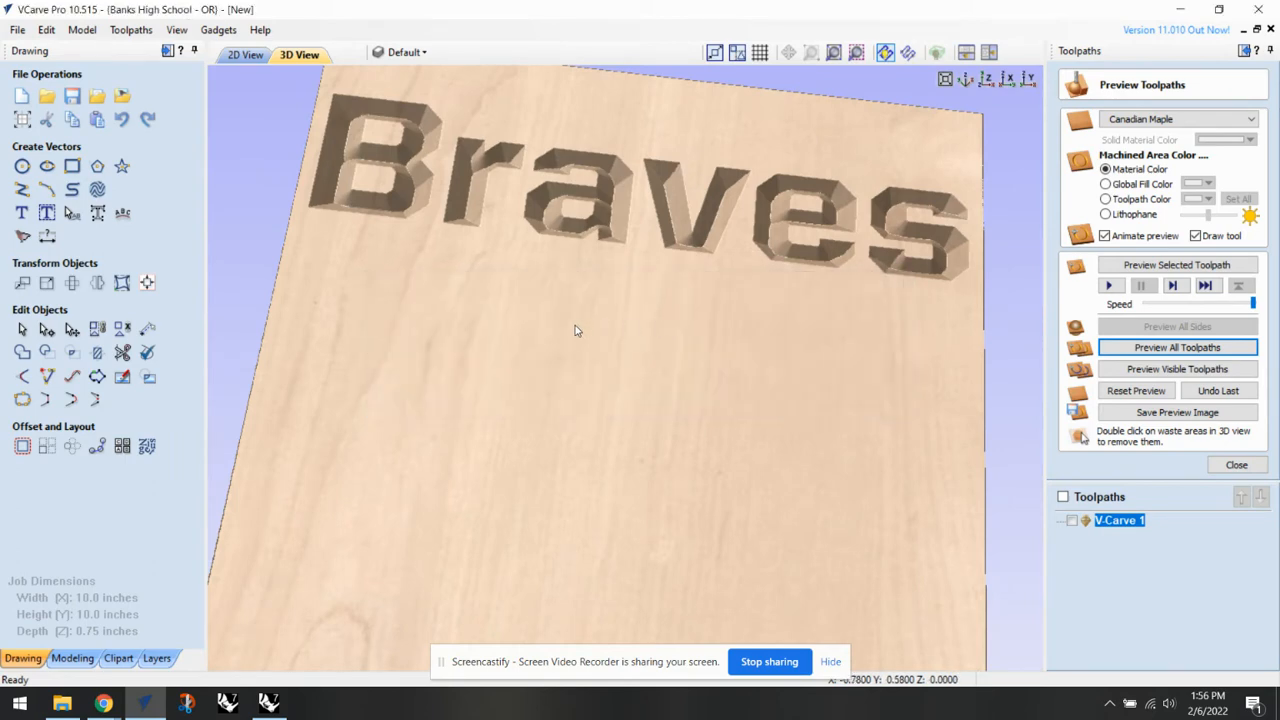
scroll(562, 336, "down", 2)
scroll(584, 328, "down", 2)
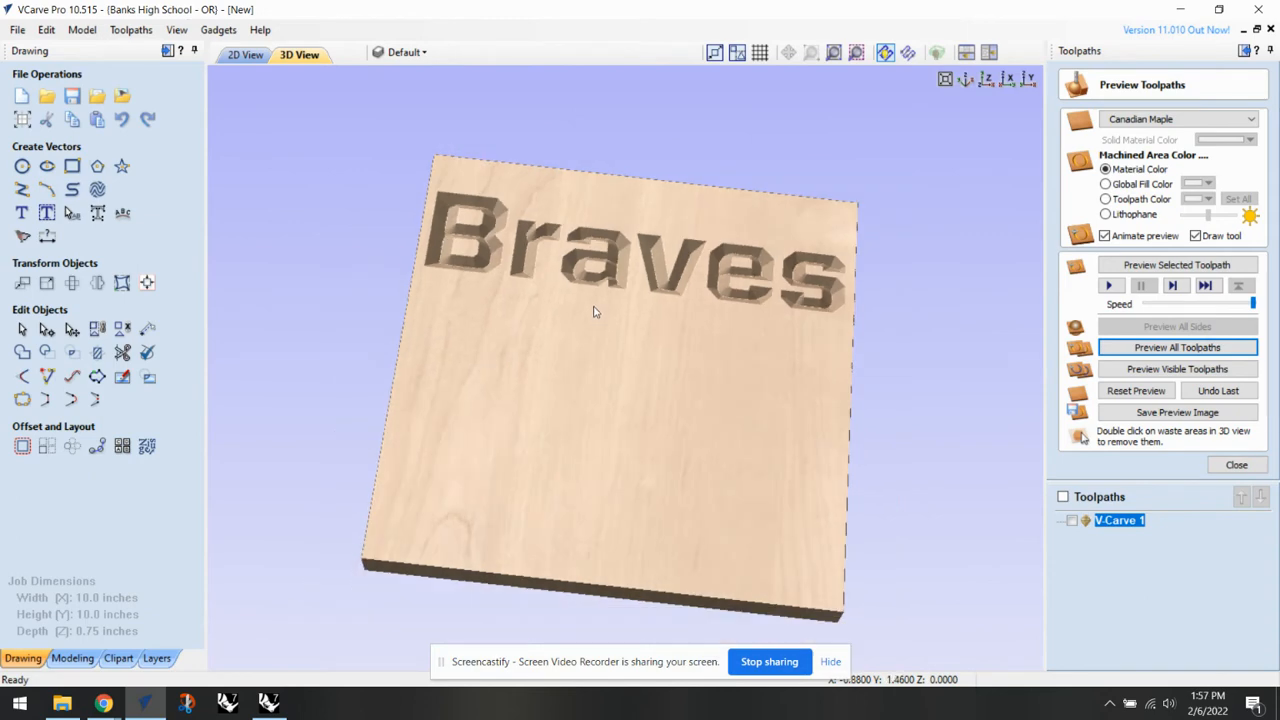
scroll(576, 315, "down", 2)
left_click_drag(541, 364, 565, 296)
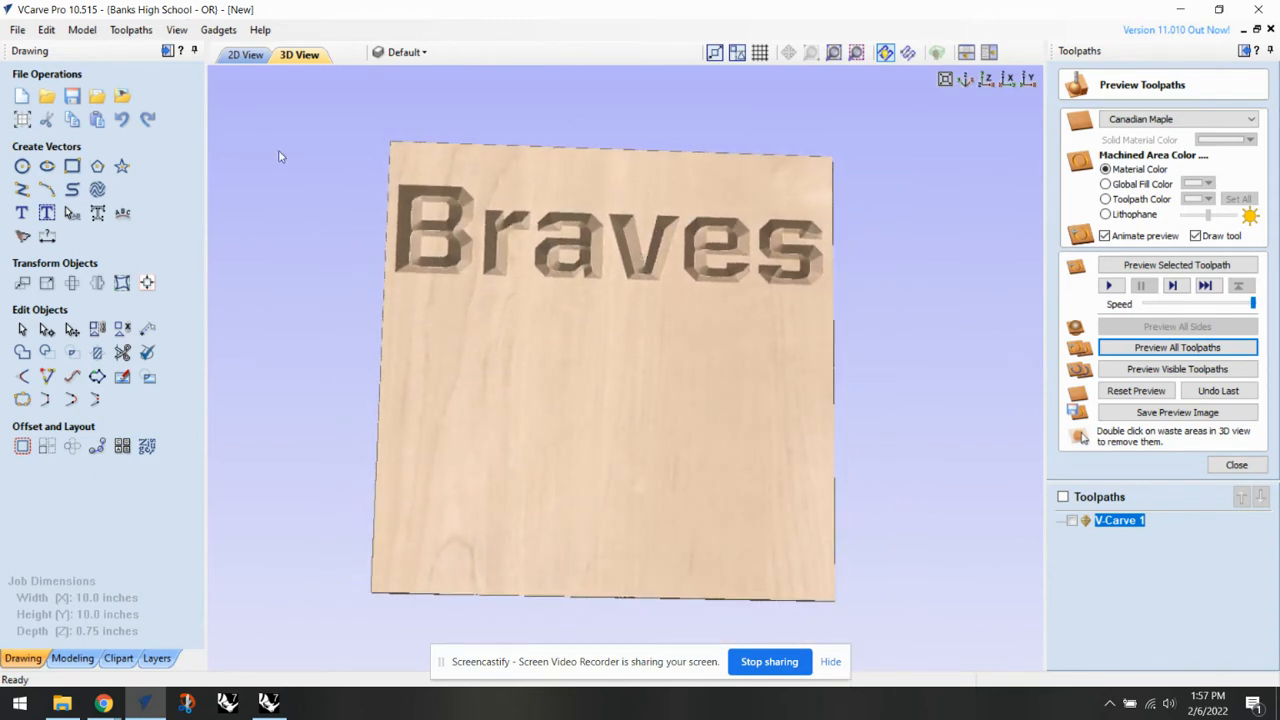
Start a pocket toolpath for the middle "Braves" text and set its cut depth to .125 inches.
left_click(240, 56)
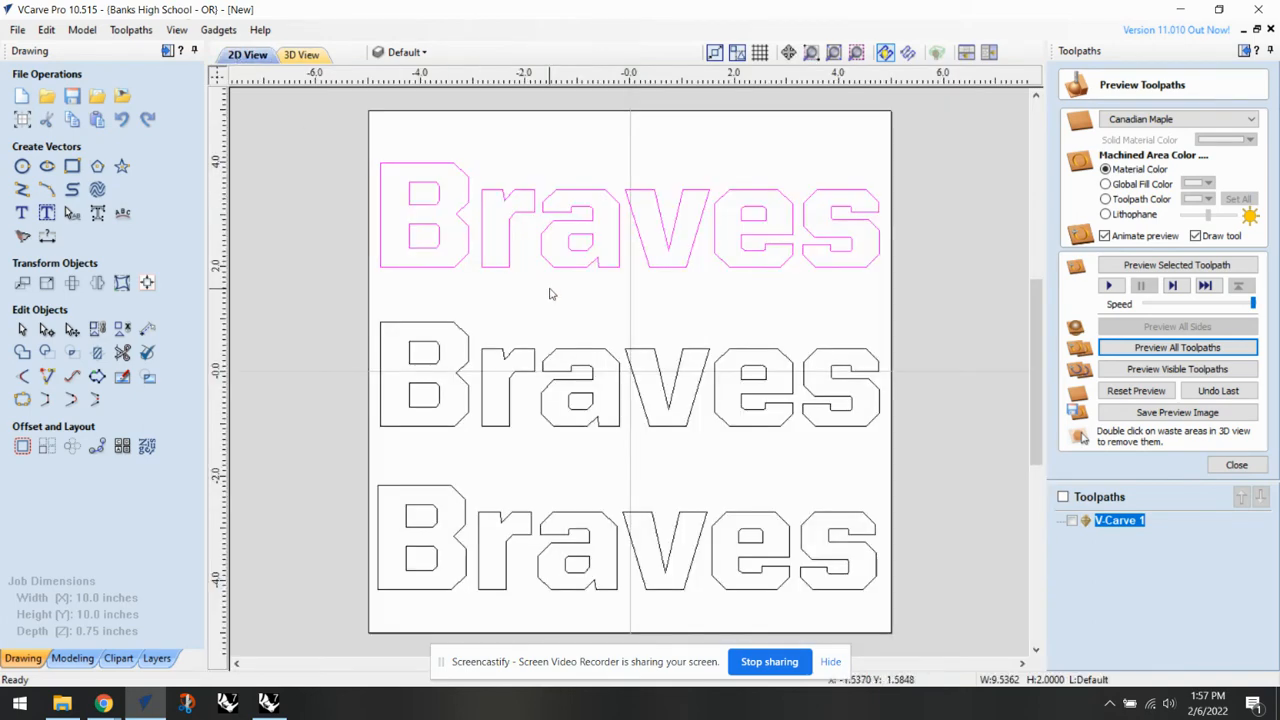
left_click(641, 353)
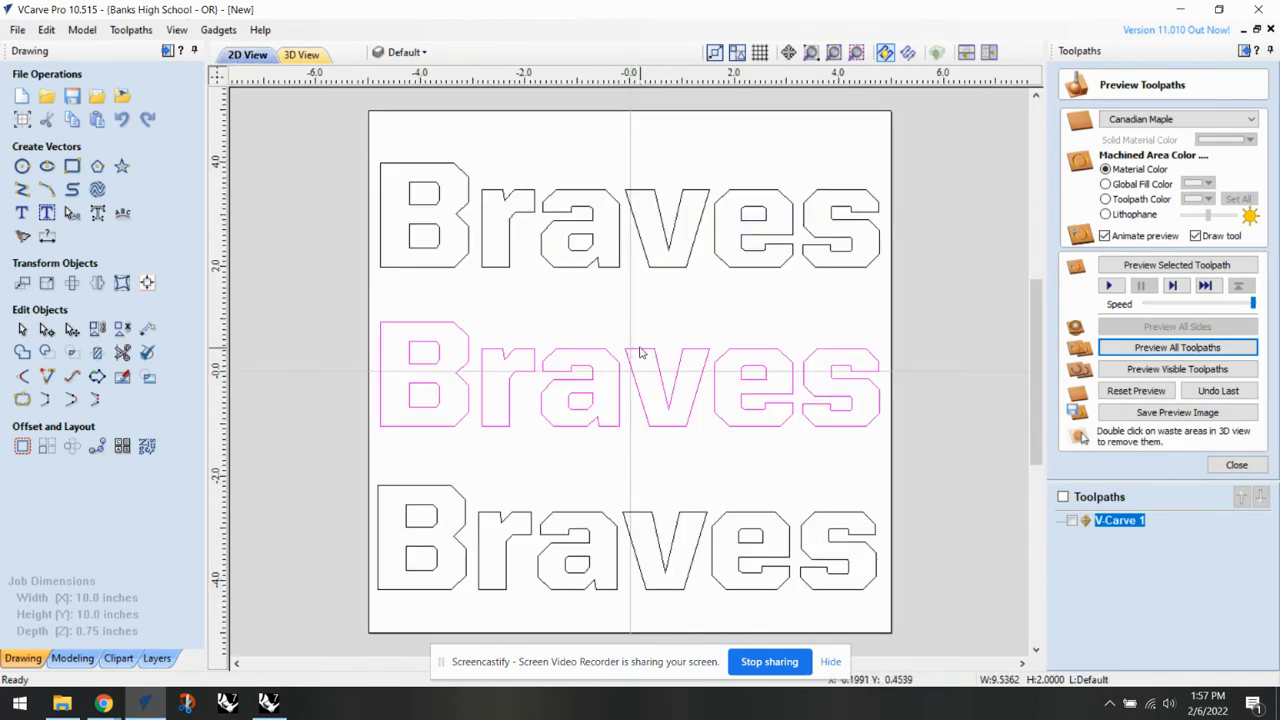
left_click(1258, 466)
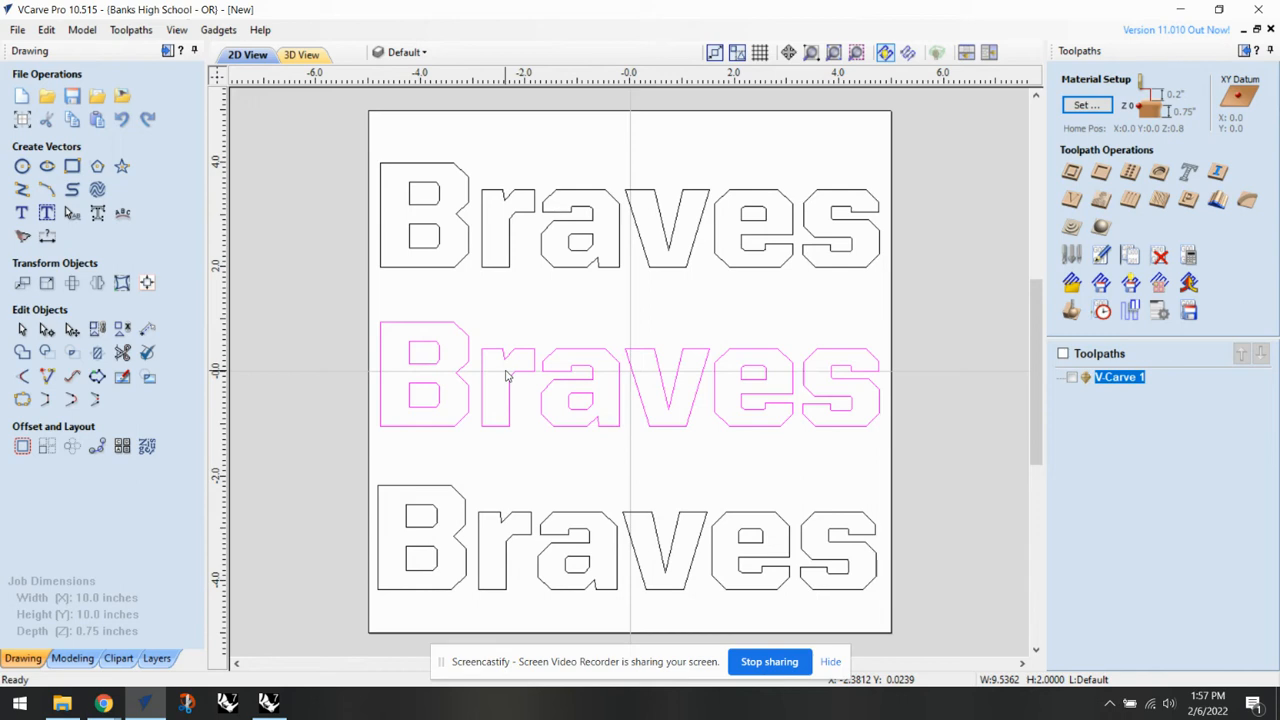
left_click(1103, 174)
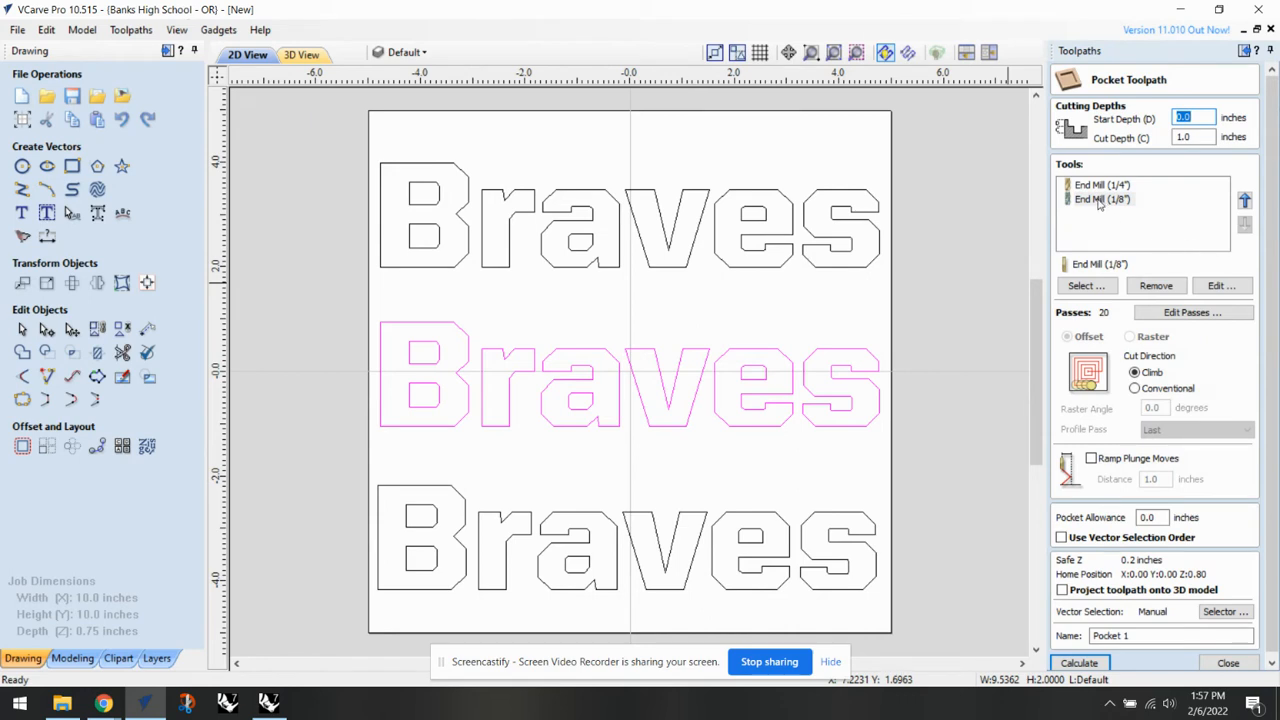
left_click(1101, 199)
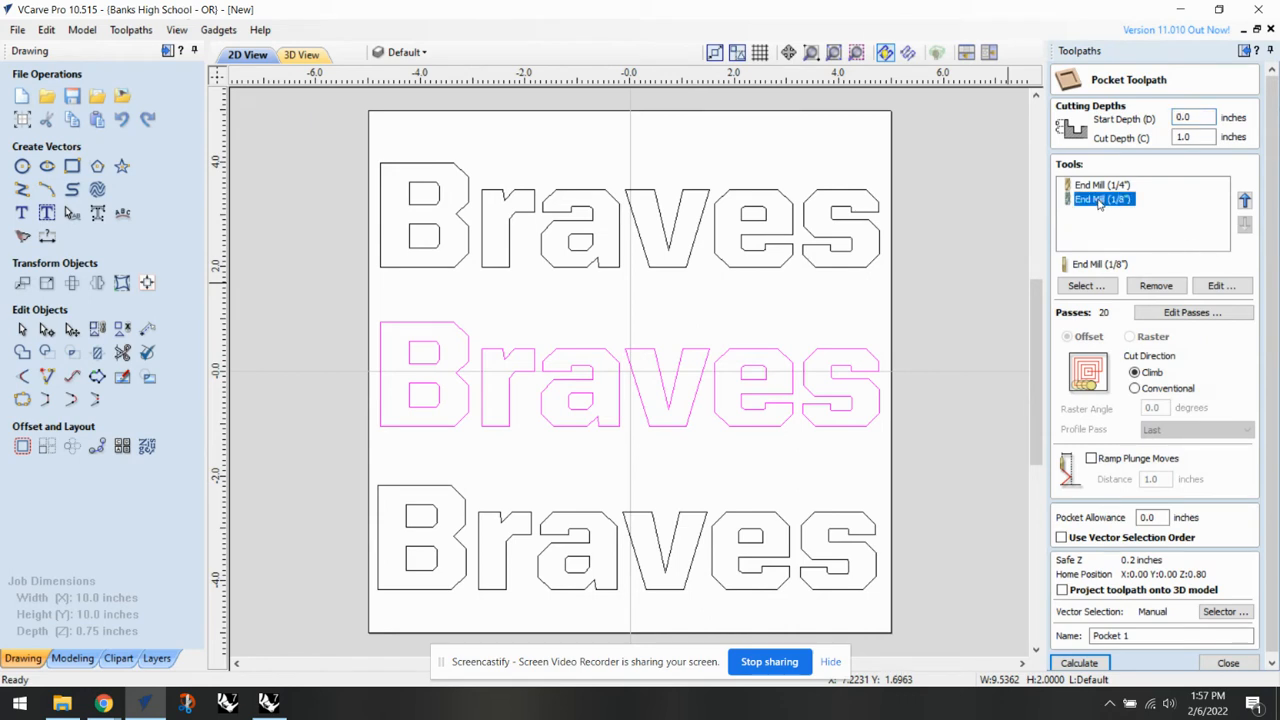
double_click(1207, 138)
type(".125")
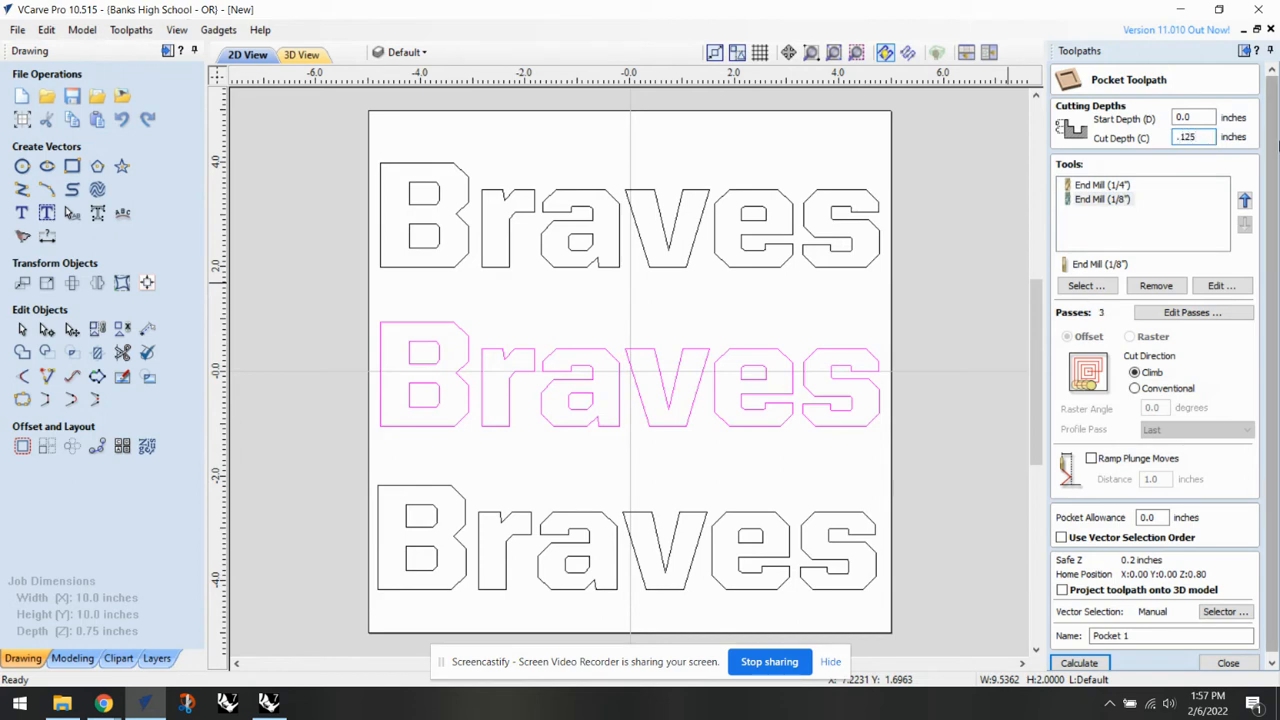
Calculate the middle text's pocket toolpath with the 1/4" and 1/8" end mills, using the Climb cut direction.
left_click_drag(1272, 138, 1272, 166)
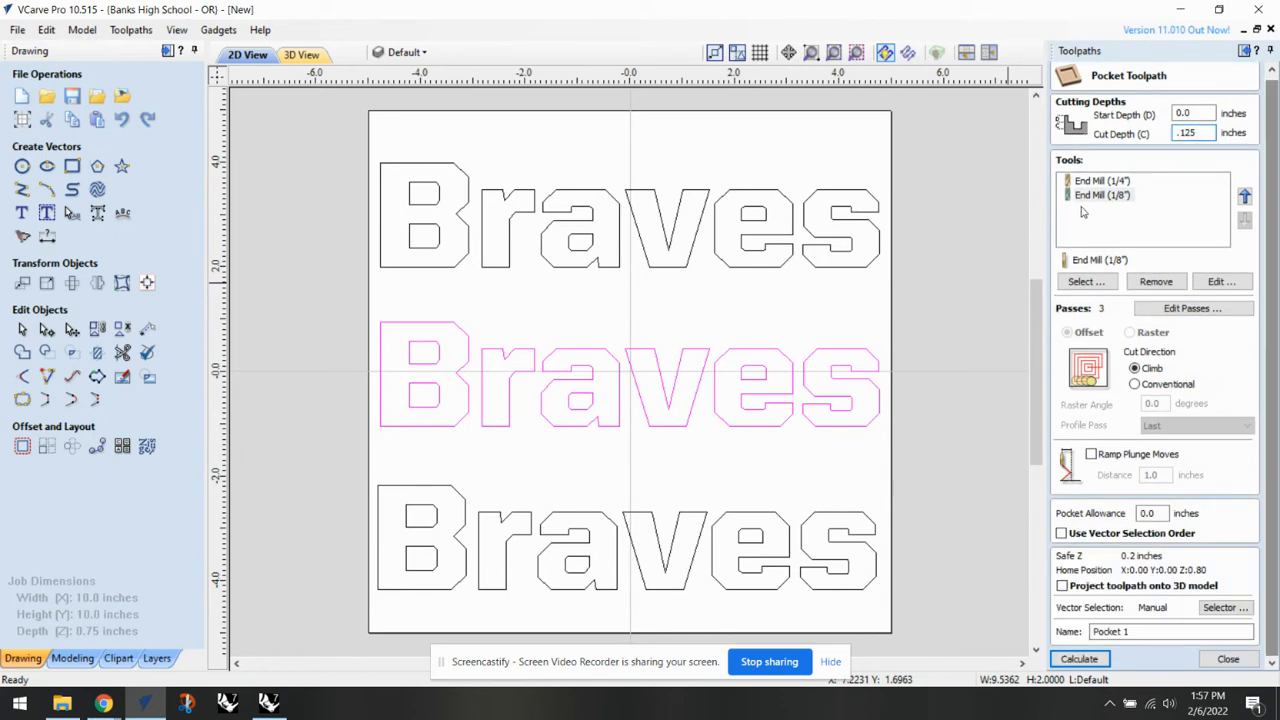
left_click(1135, 385)
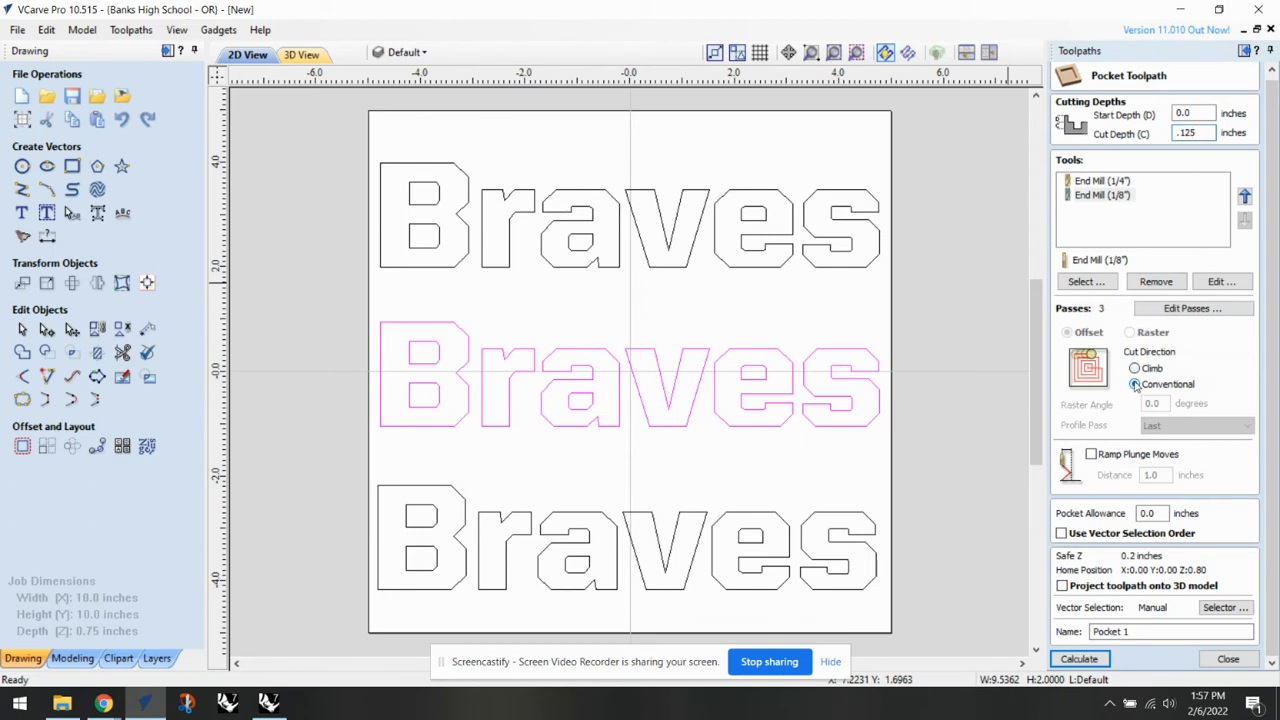
left_click(1135, 369)
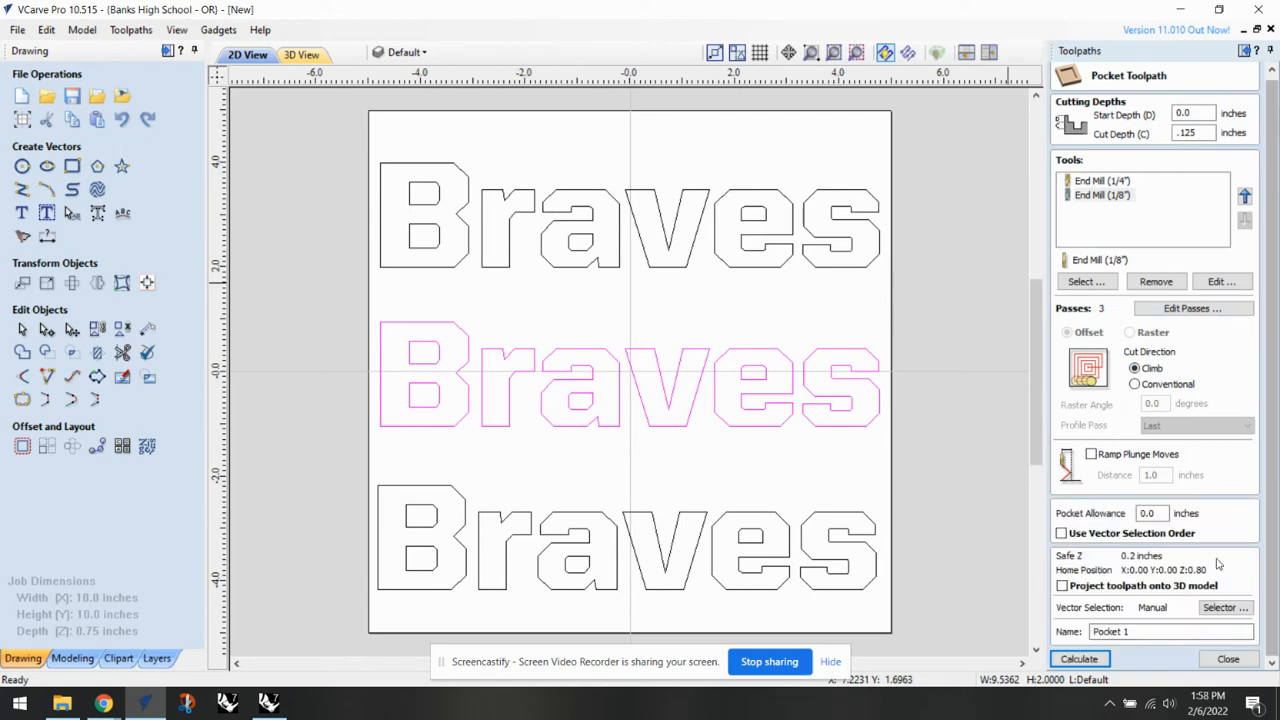
left_click(1079, 660)
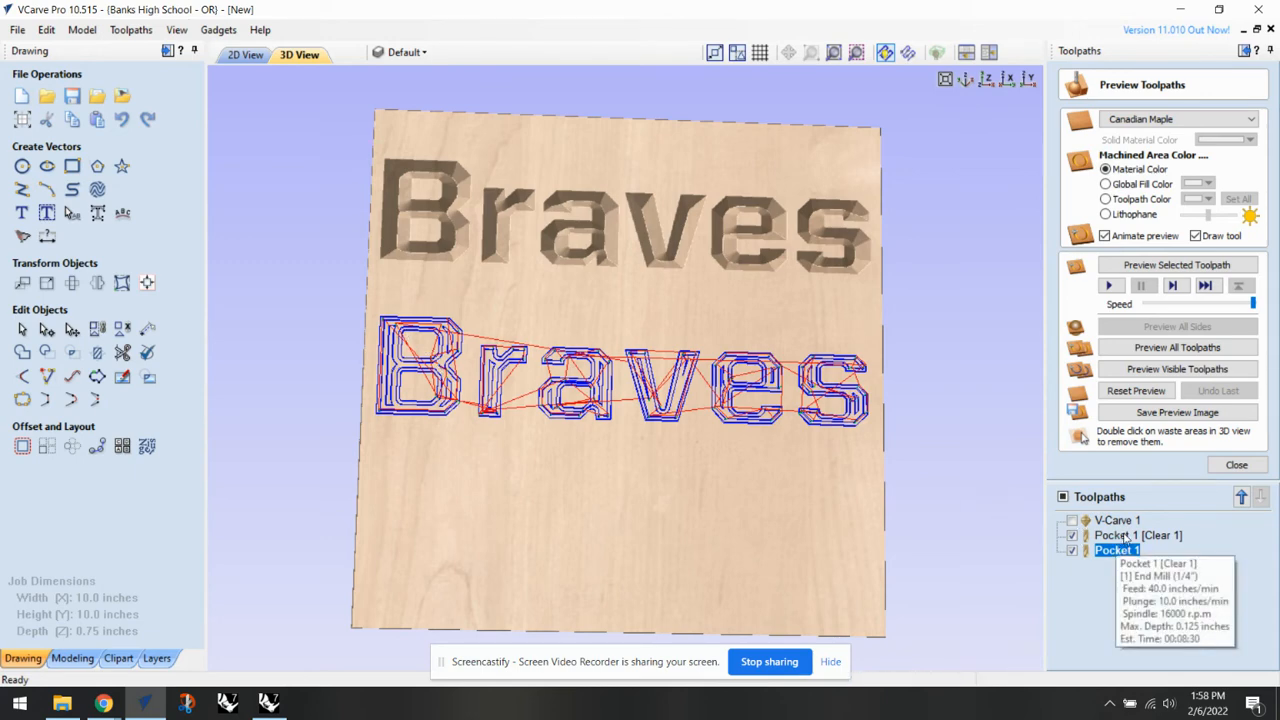
Simulate the visible pocket toolpaths and examine the flat-bottomed middle text against the V-carved text above.
left_click(1125, 537)
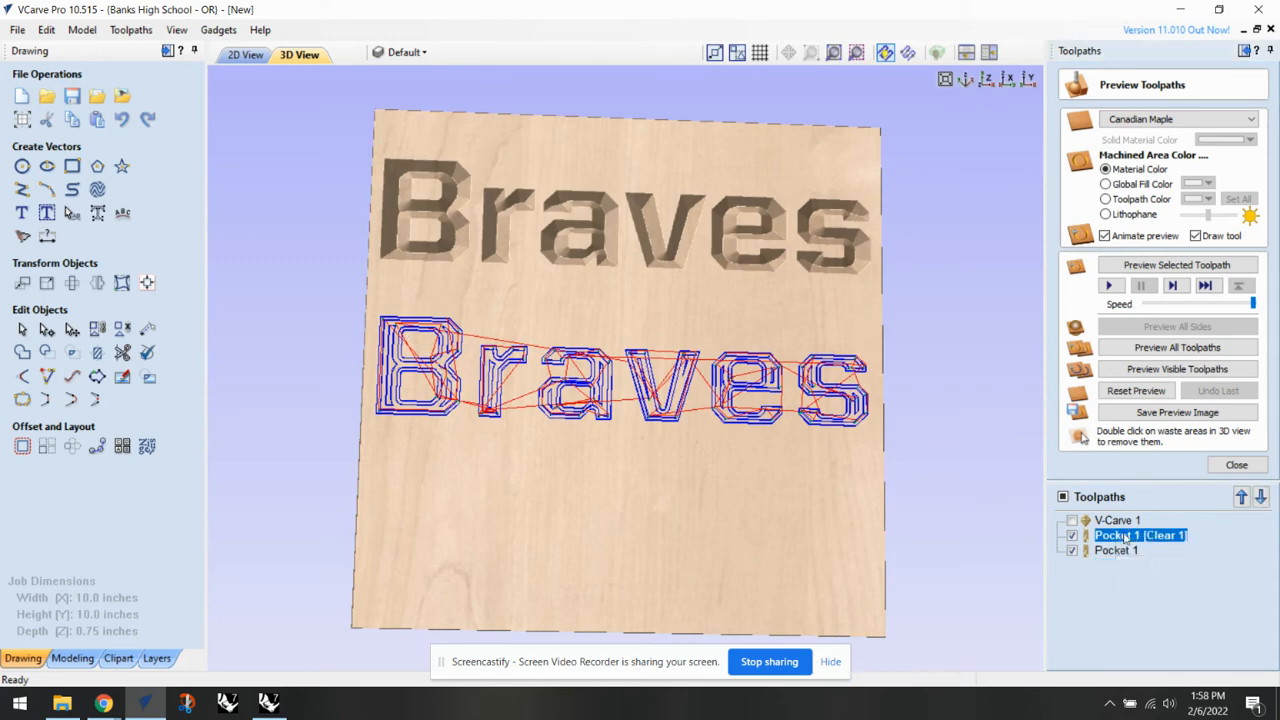
left_click(1207, 372)
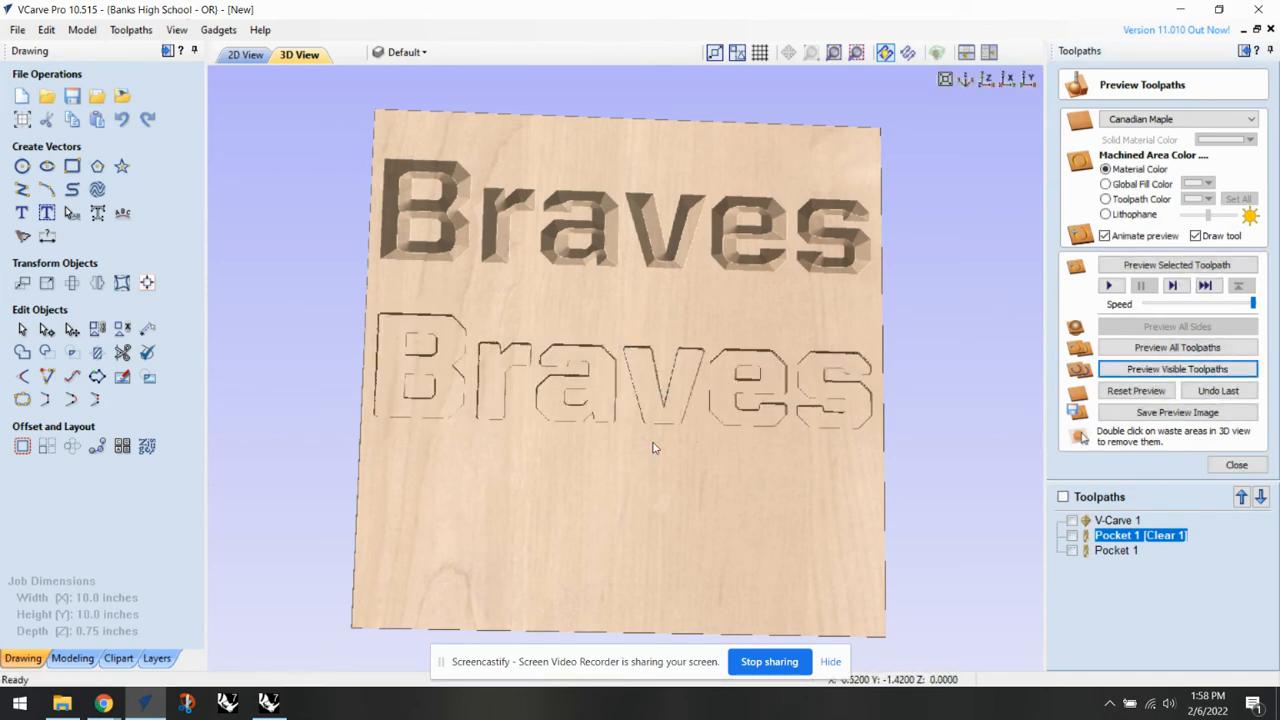
left_click_drag(654, 449, 691, 409)
scroll(684, 392, "up", 3)
scroll(684, 392, "up", 2)
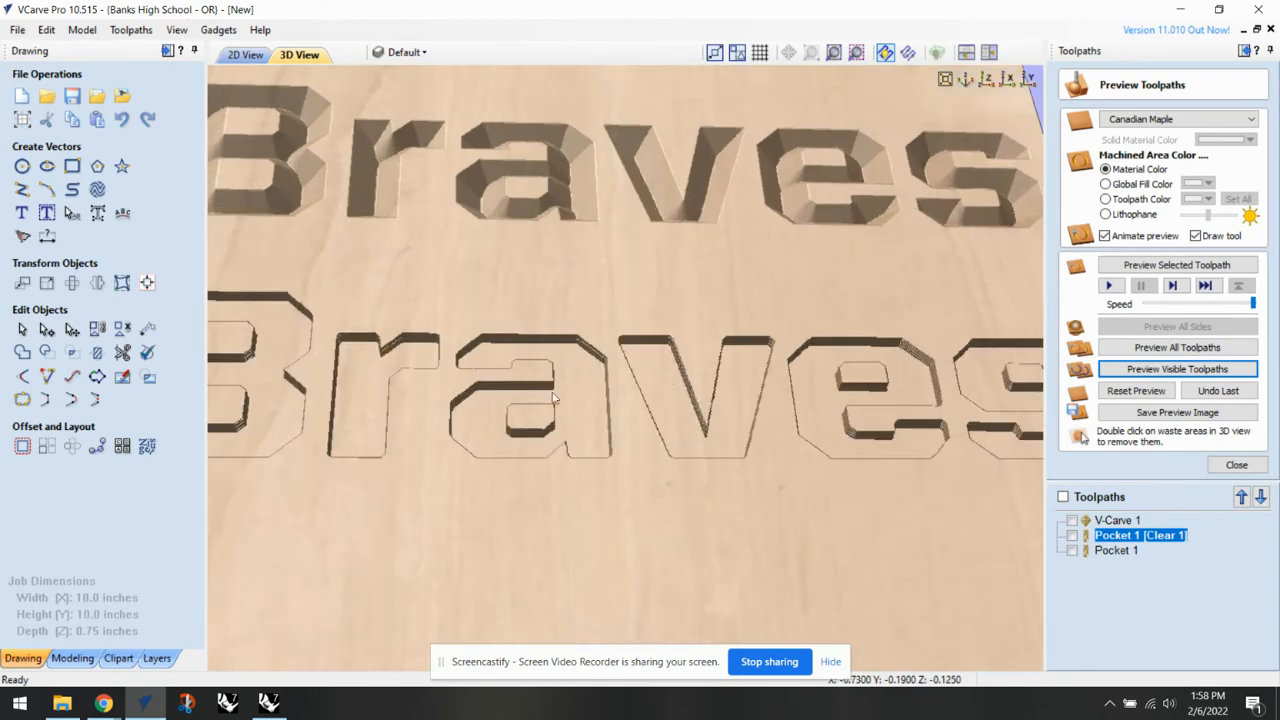
left_click_drag(546, 400, 566, 372)
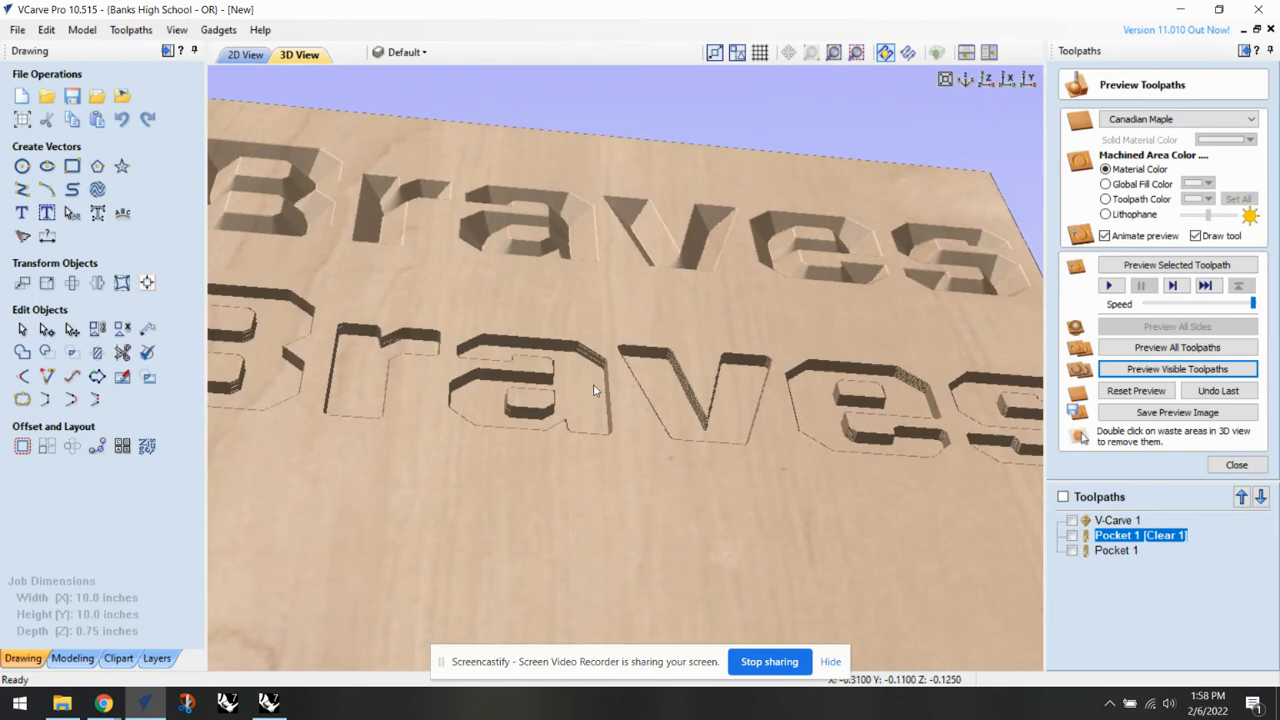
left_click_drag(585, 376, 562, 475)
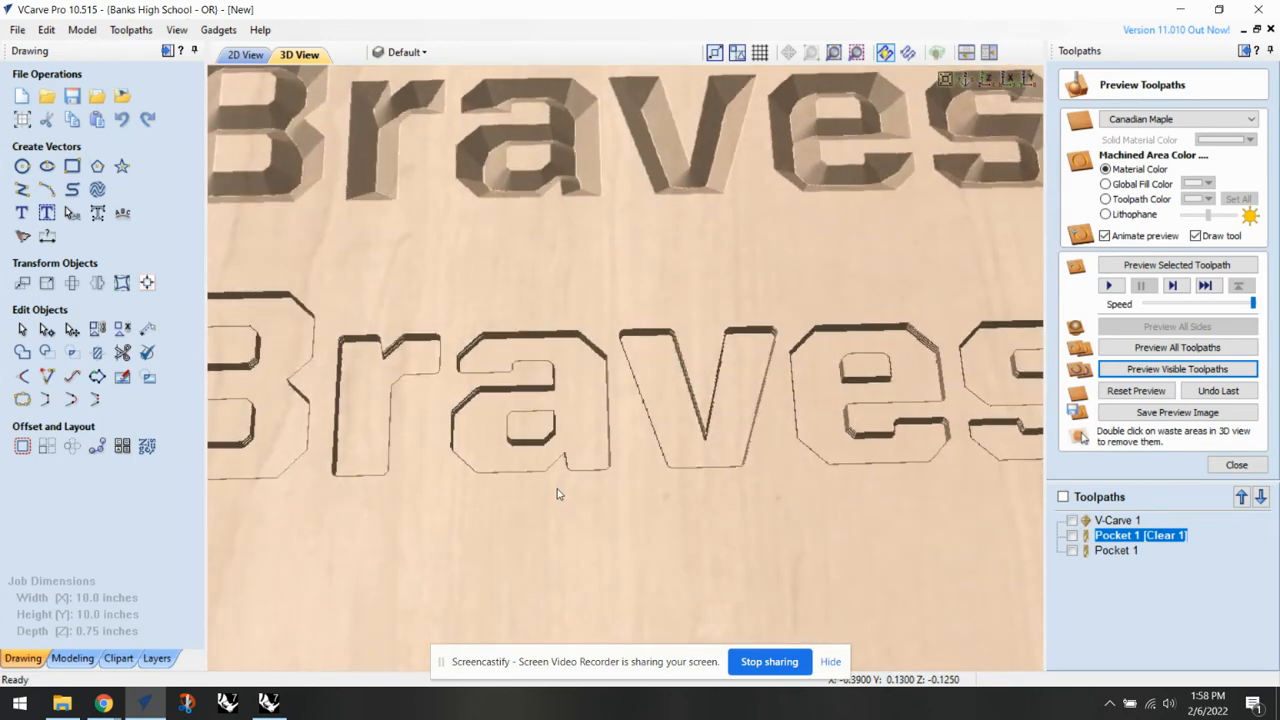
scroll(578, 415, "down", 3)
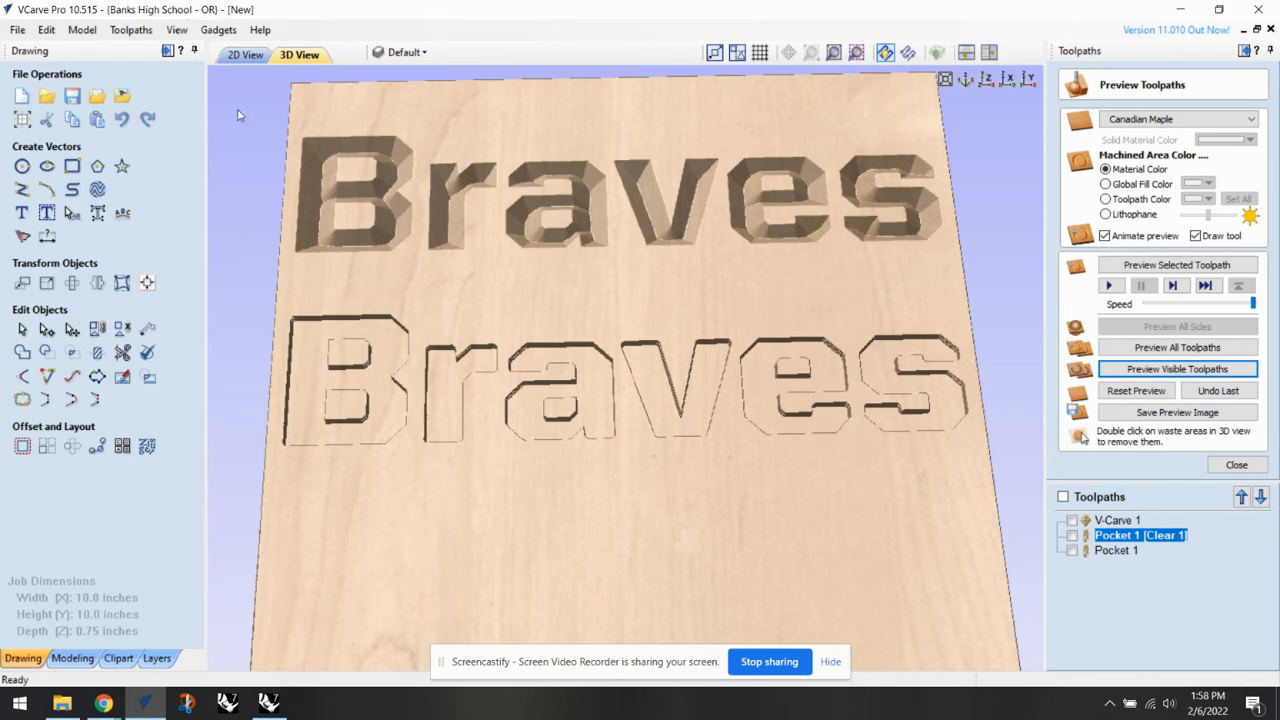
Select the bottom "Braves" text in the 2D view and start a new pocket toolpath for it.
left_click(245, 55)
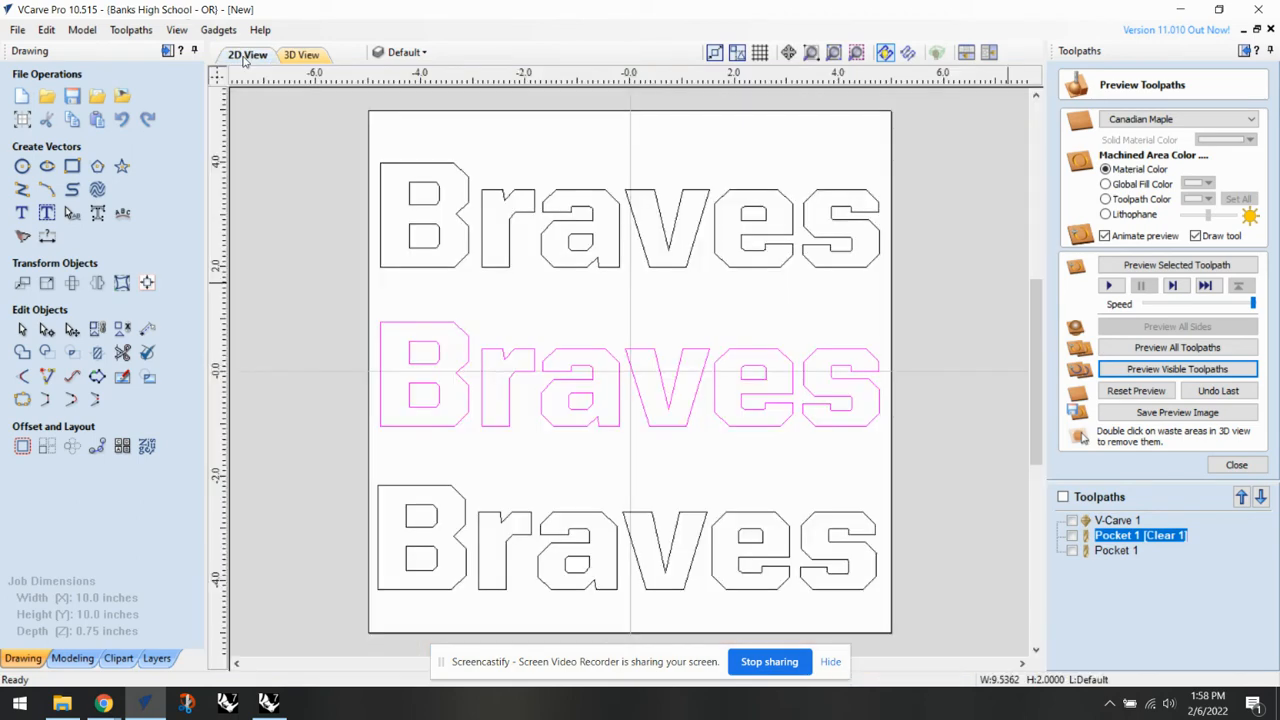
left_click(851, 516)
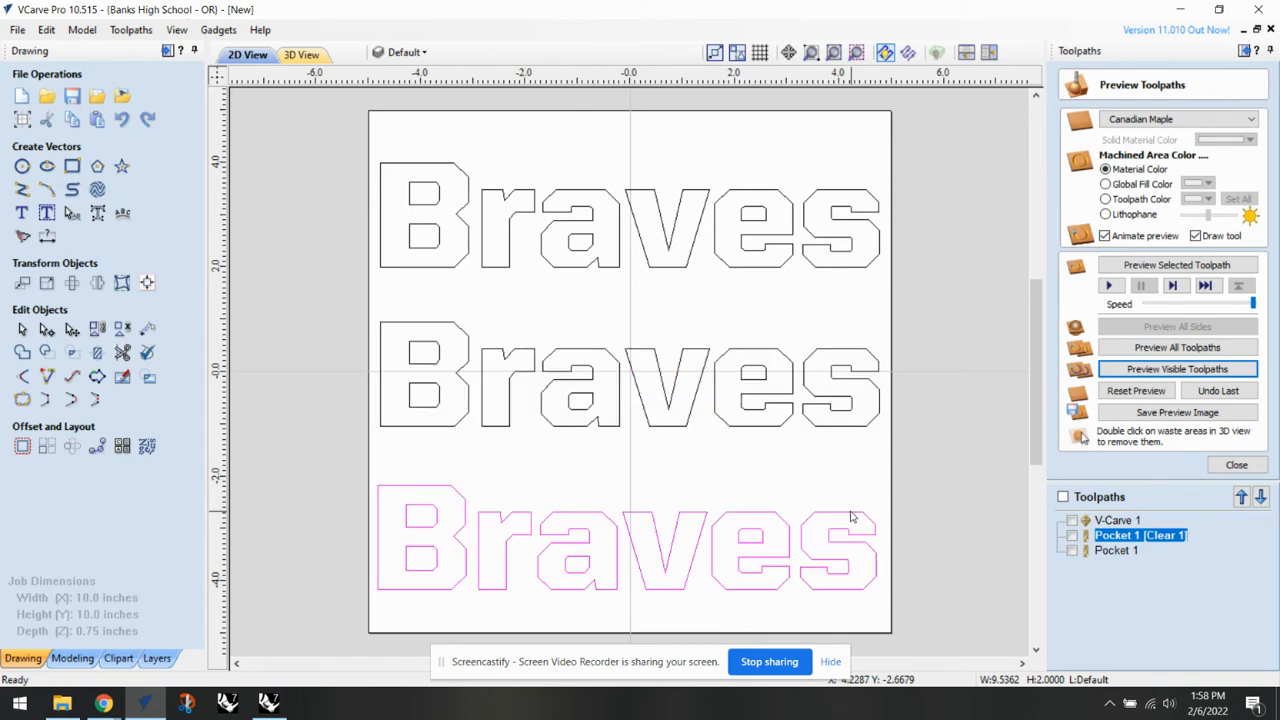
left_click(1231, 467)
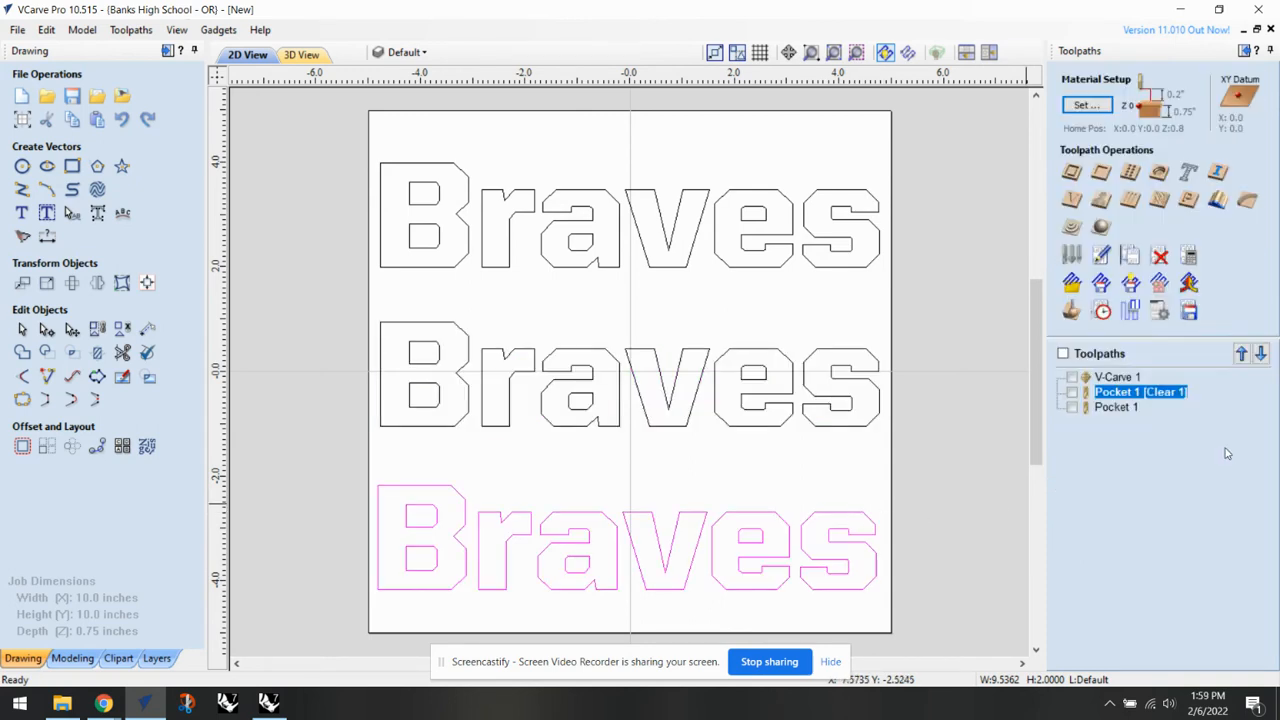
left_click(1102, 173)
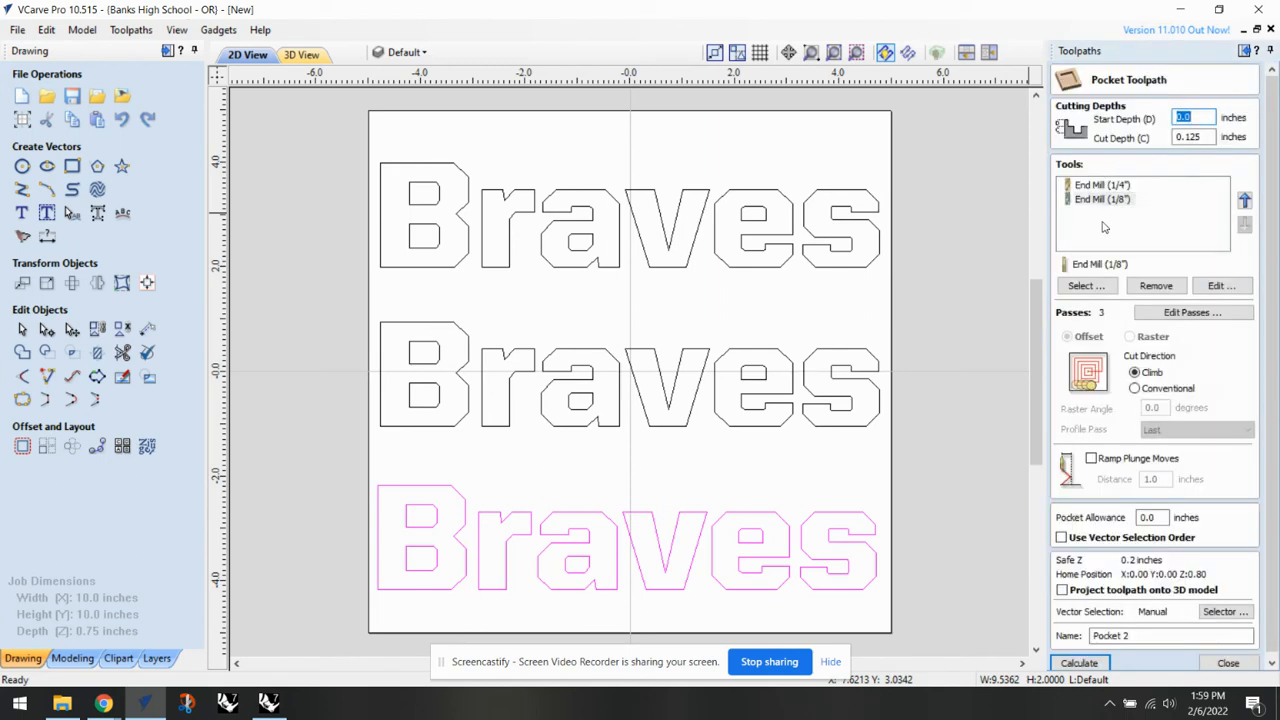
Add the 90.0° 1/2" V-Bit from the tool database to the bottom text's pocket tool list.
left_click(1090, 288)
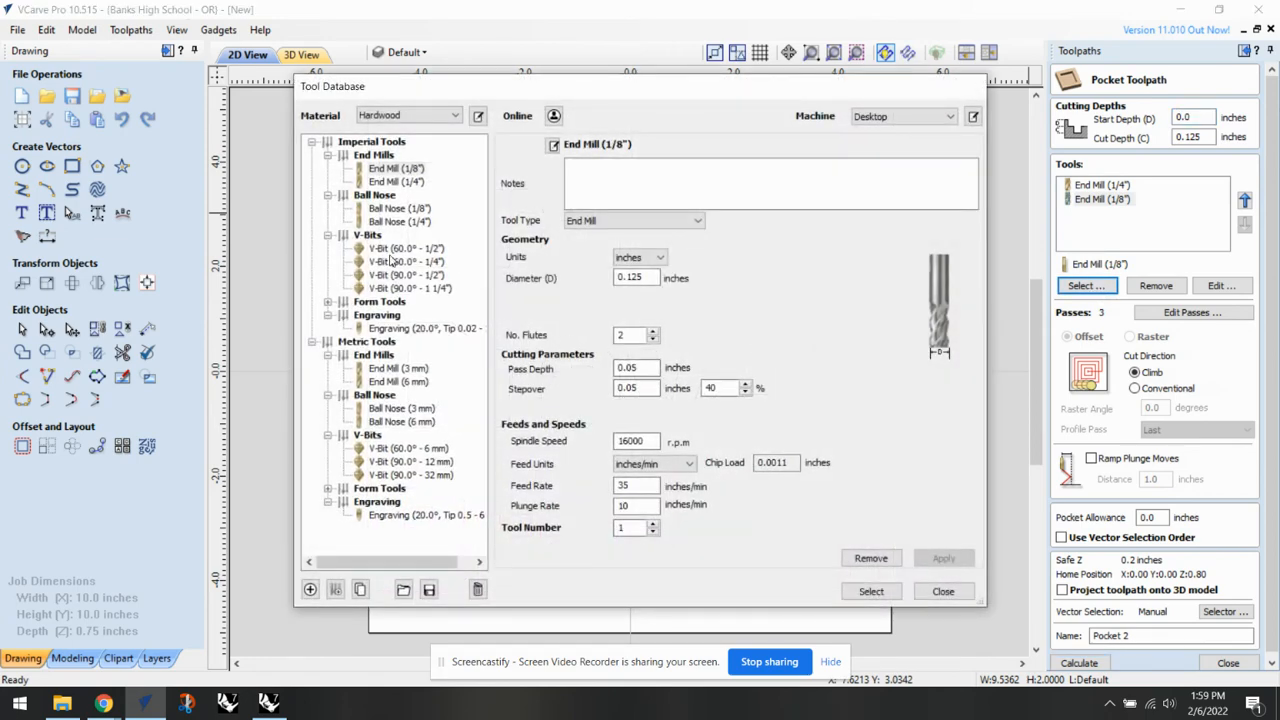
left_click(400, 248)
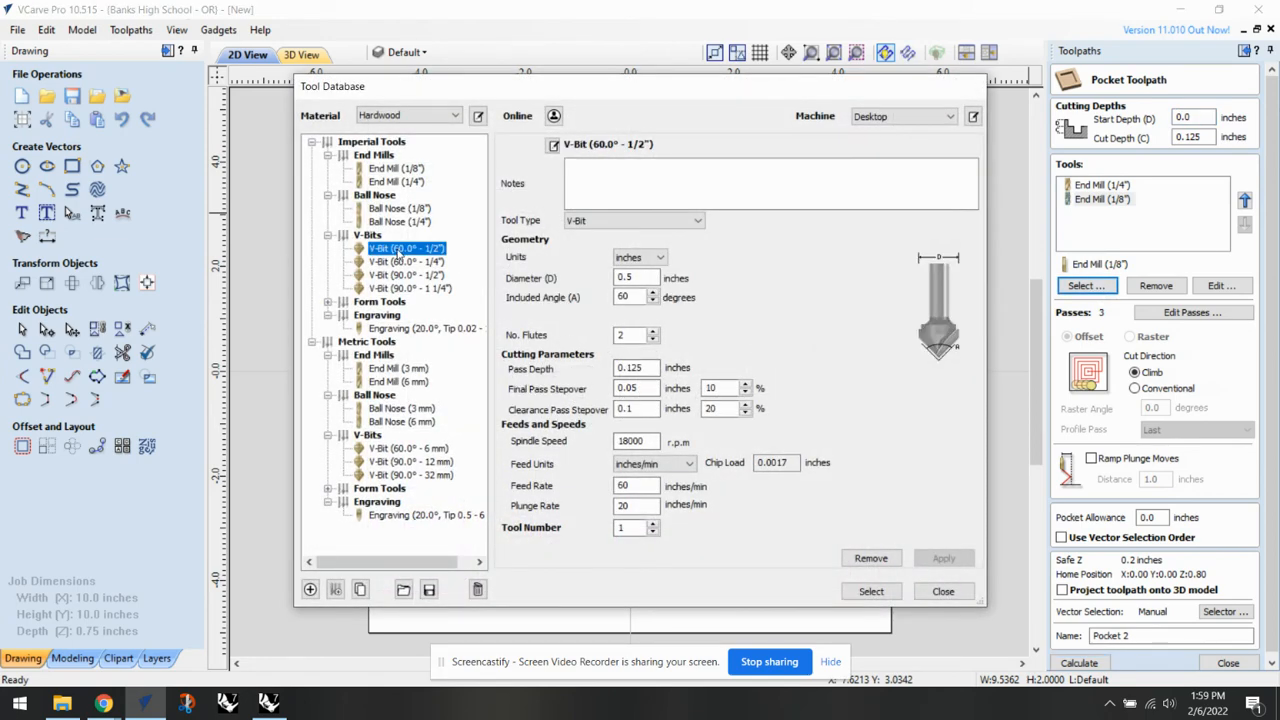
left_click(400, 275)
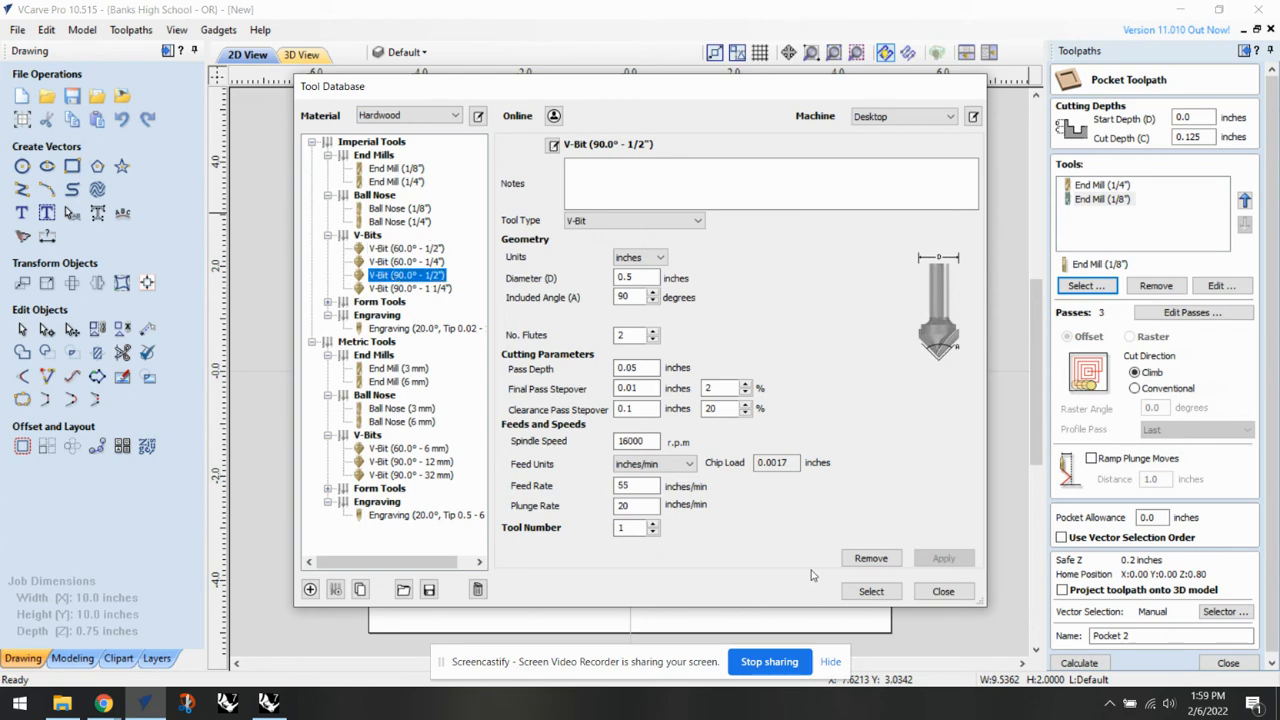
left_click(869, 591)
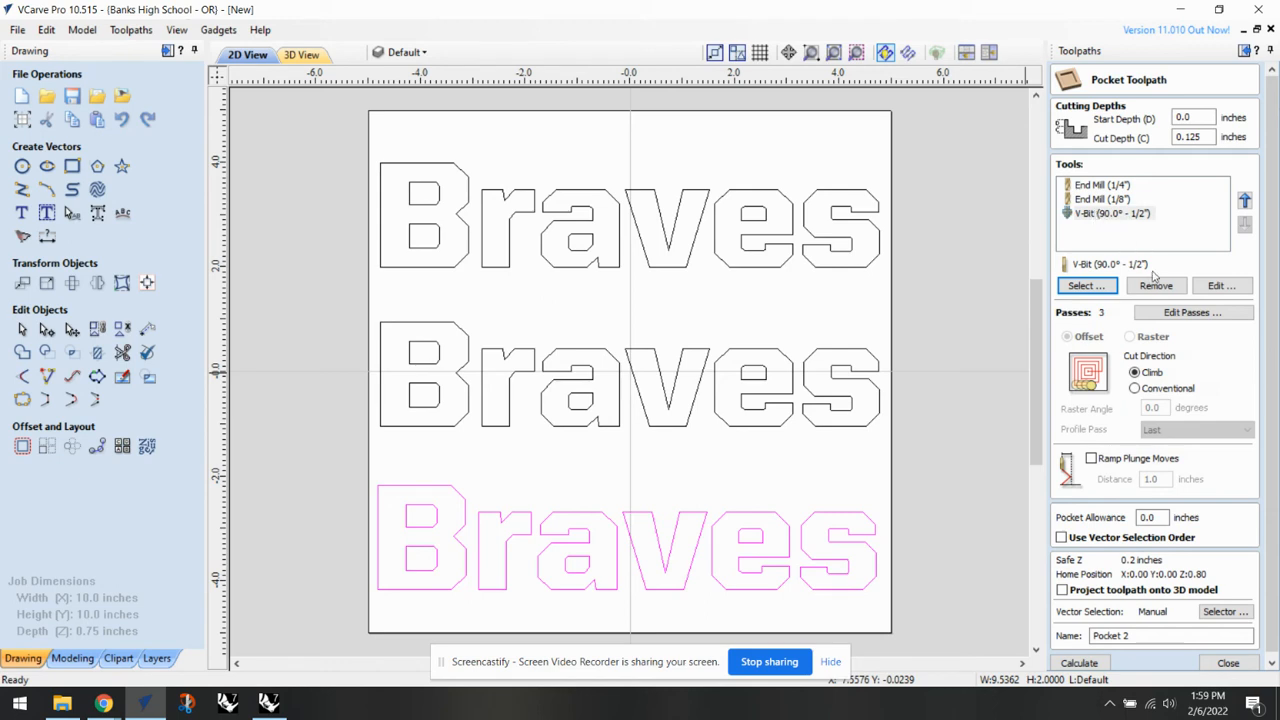
Remove the 1/4" end mill from the pocket's tools and calculate the bottom text's toolpath with the 1/8" end mill and V-bit.
scroll(1274, 182, "down", 1)
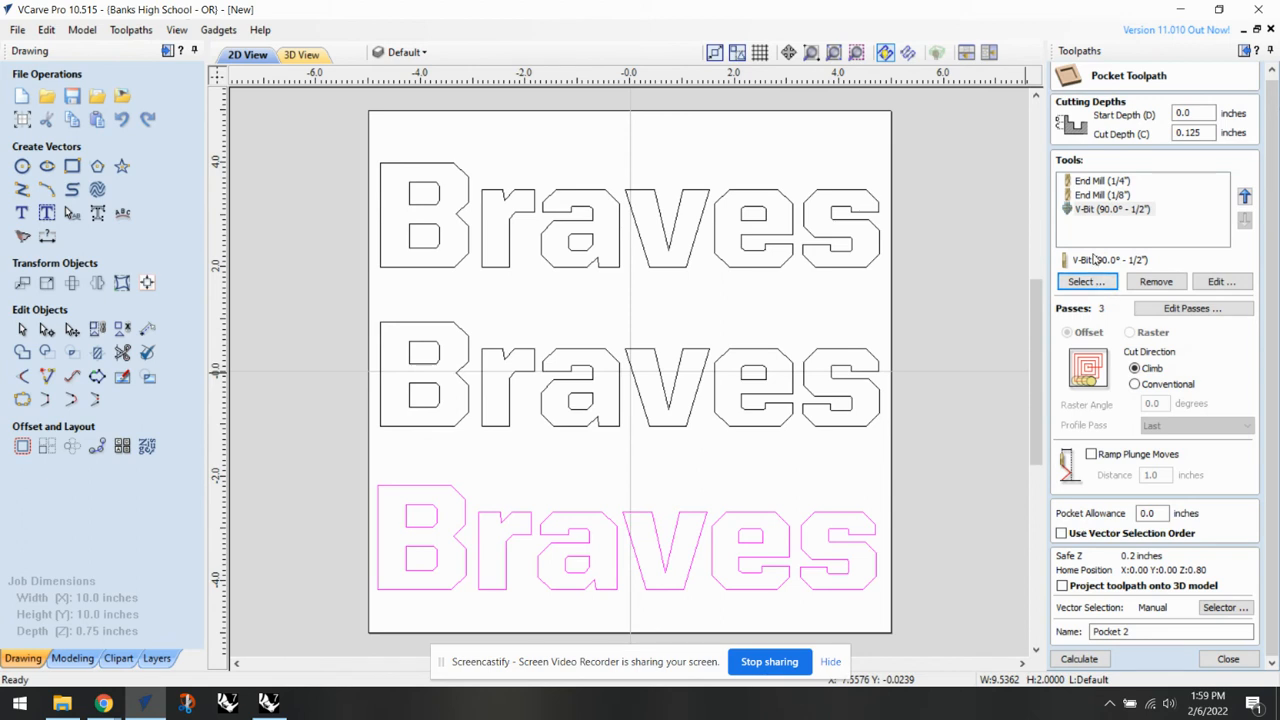
left_click(1105, 181)
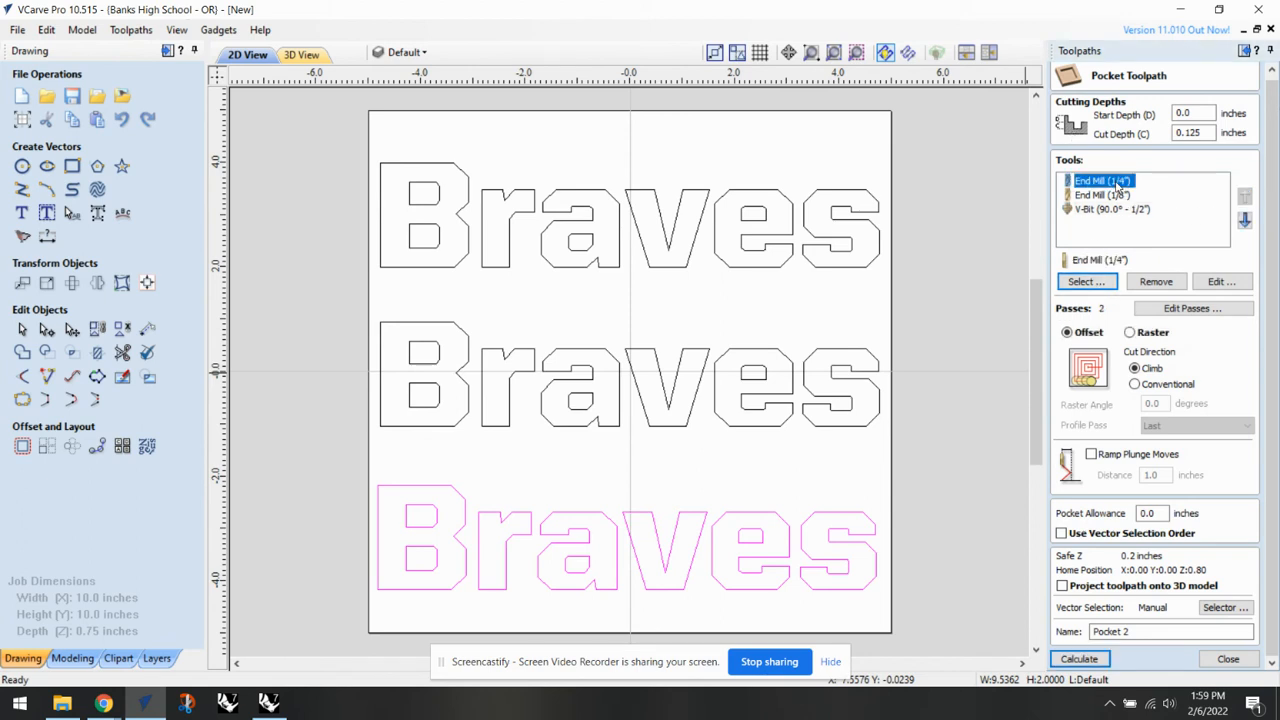
left_click(1156, 281)
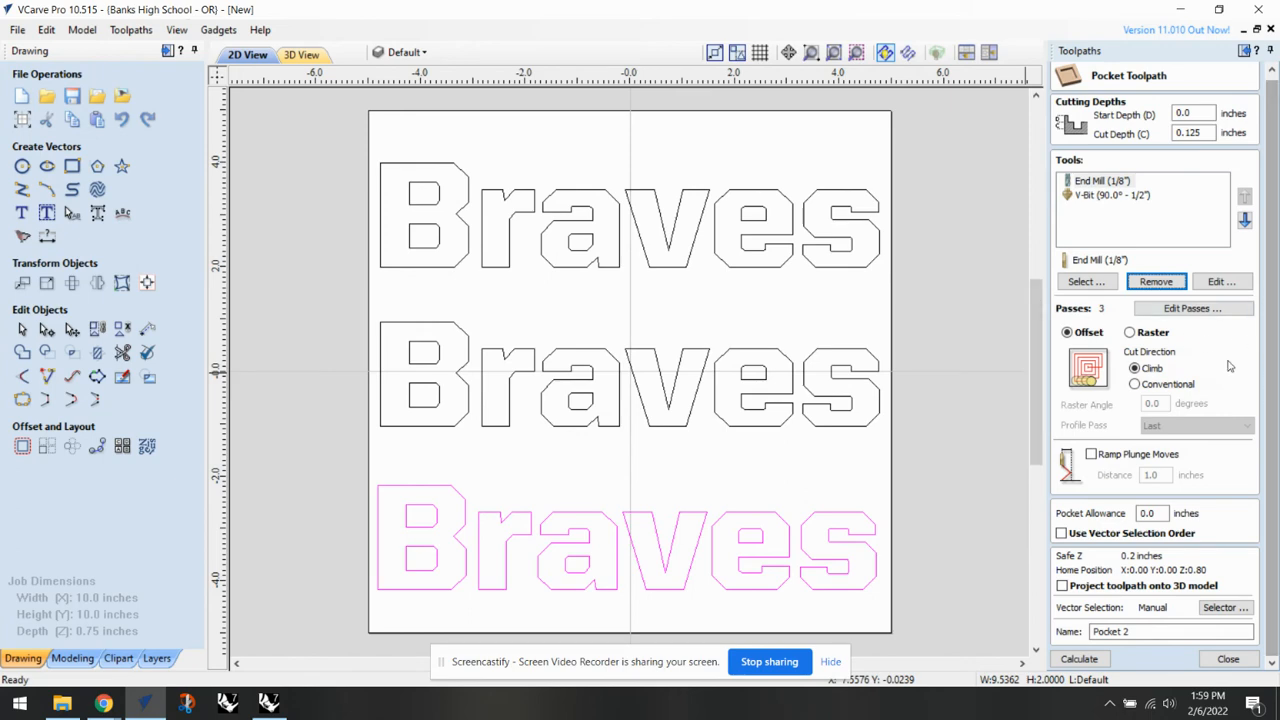
left_click(1080, 659)
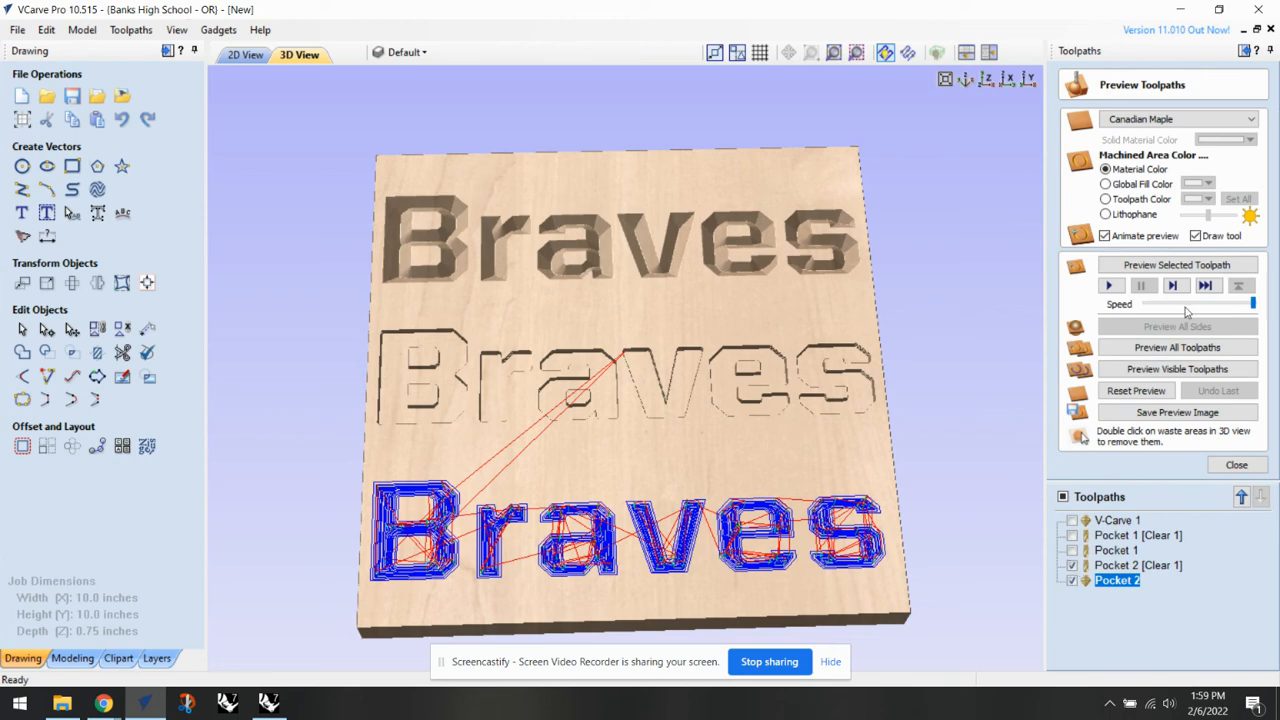
Simulate the visible pocket toolpaths, compare the bottom text's edges with the two texts above up close, and close the preview.
left_click(1188, 376)
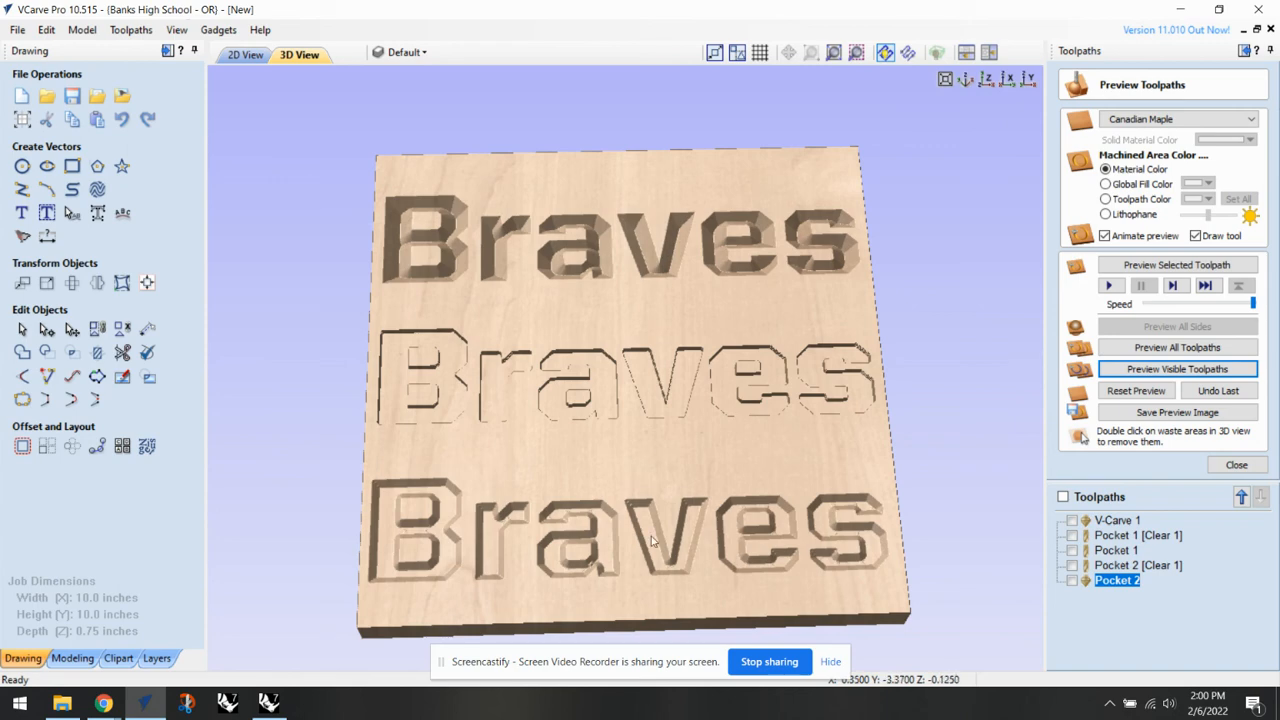
scroll(652, 541, "up", 2)
scroll(651, 540, "up", 3)
scroll(651, 540, "down", 4)
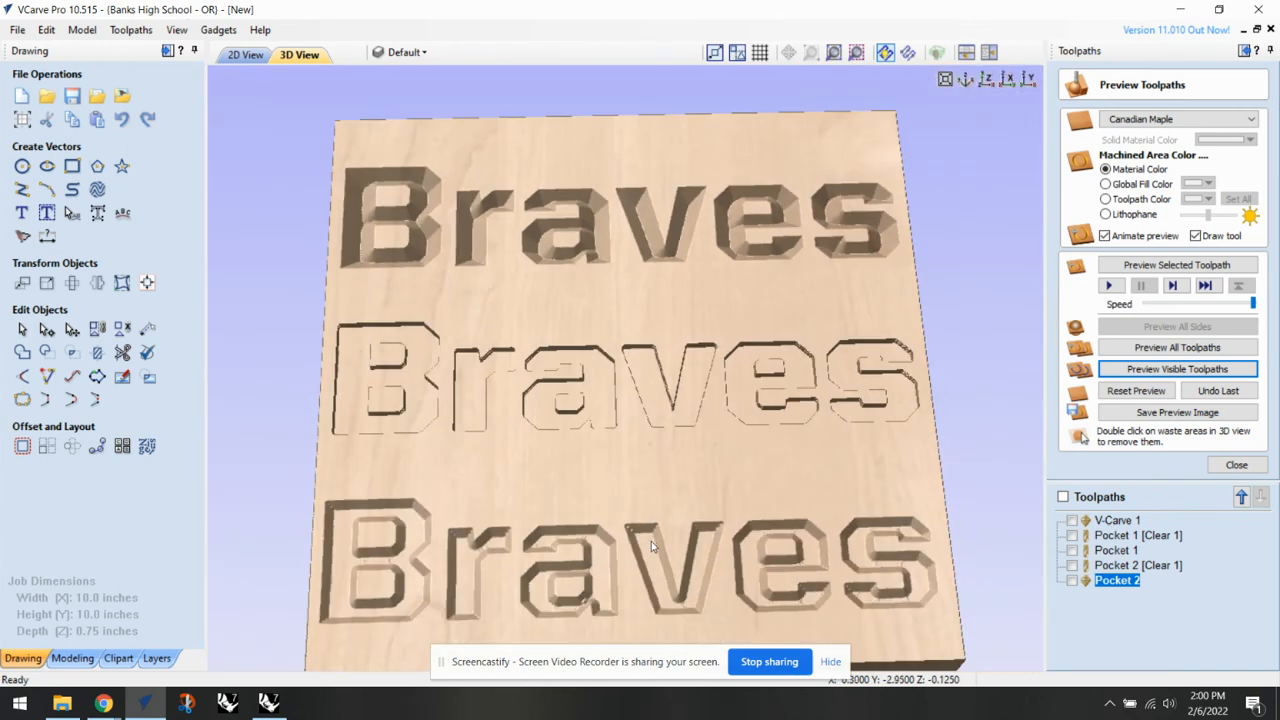
scroll(651, 541, "up", 5)
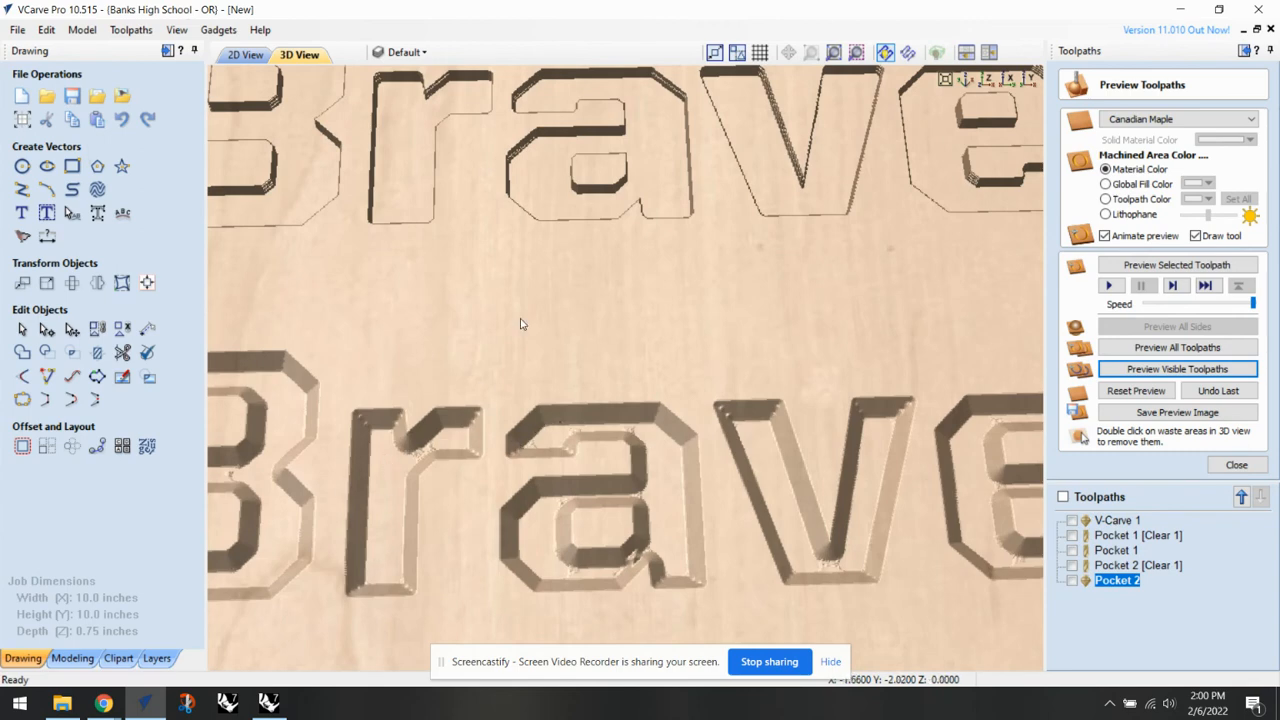
scroll(520, 320, "down", 5)
middle_click_drag(644, 248, 646, 278)
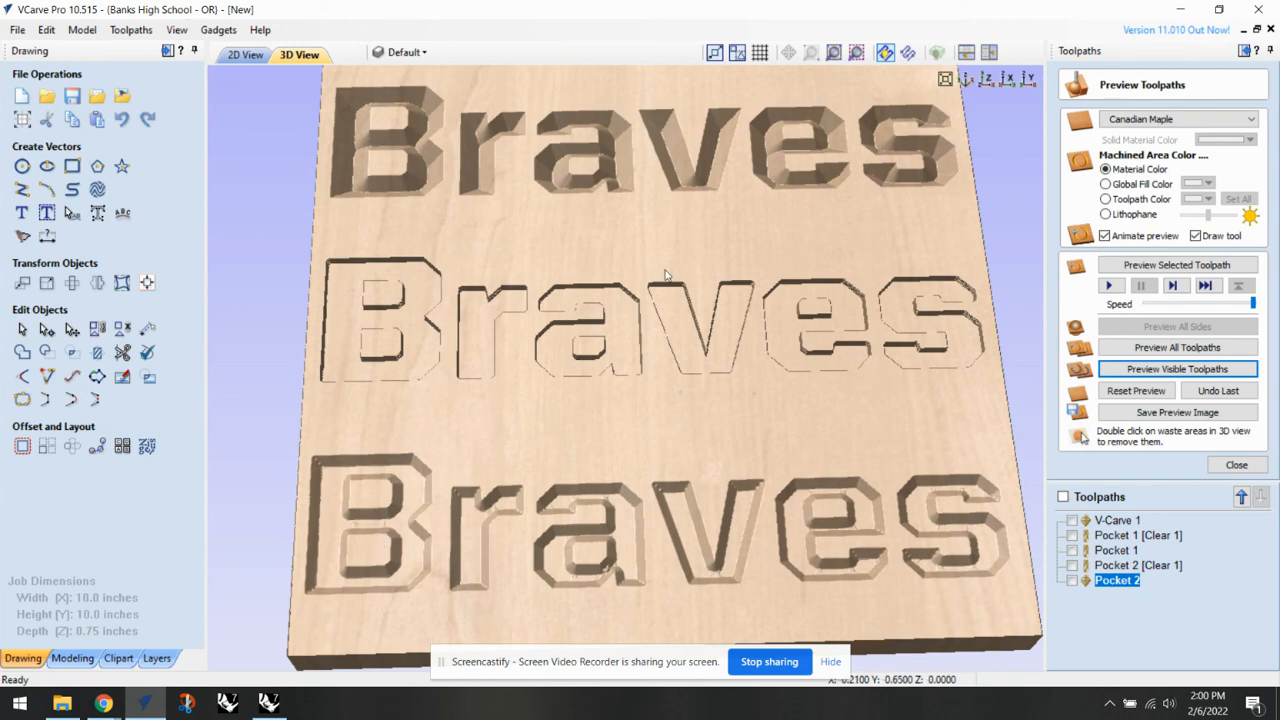
left_click(1236, 464)
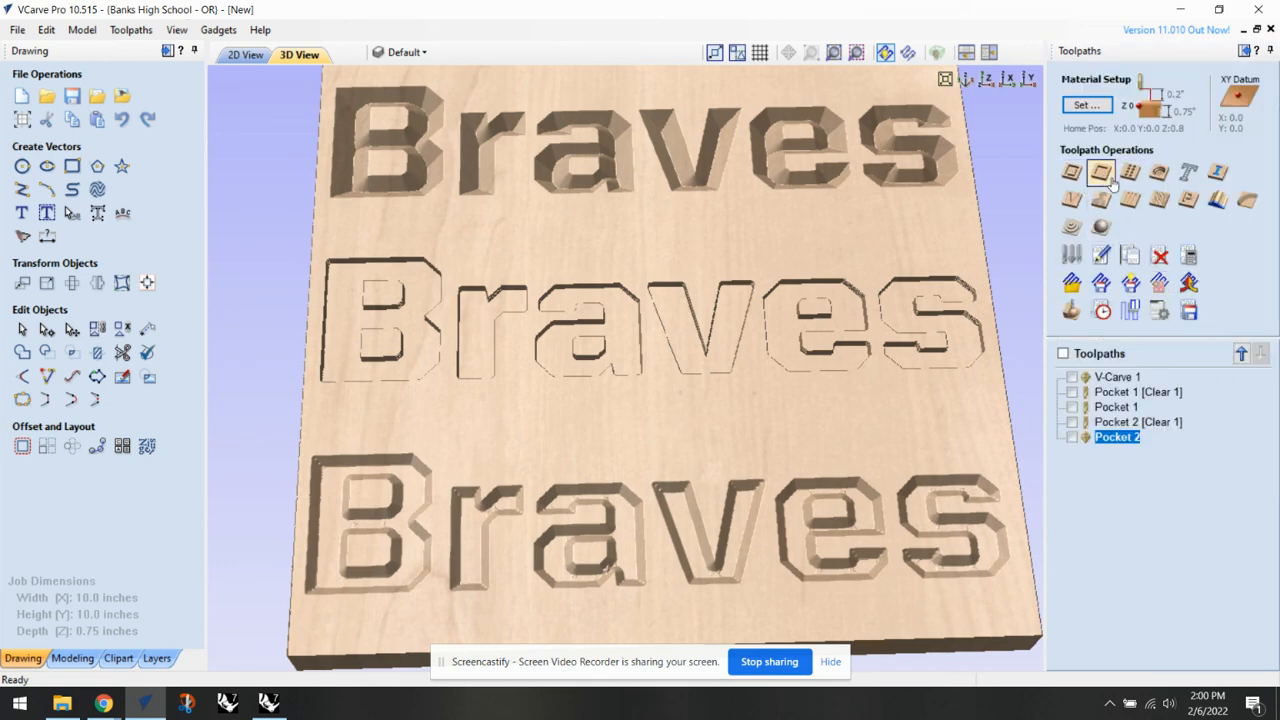